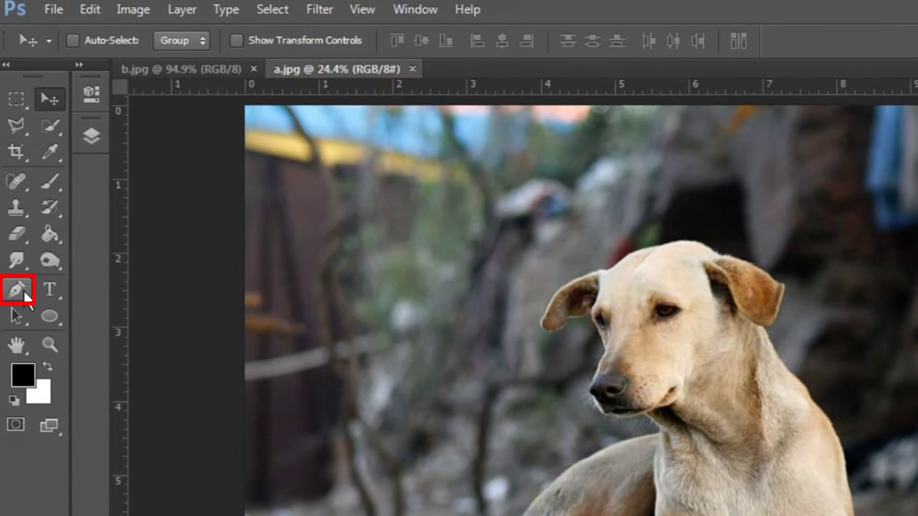
Select the Pen tool in Path mode to trace the dog on the wall
{"action": "left_click", "coordinate": [23, 289]}
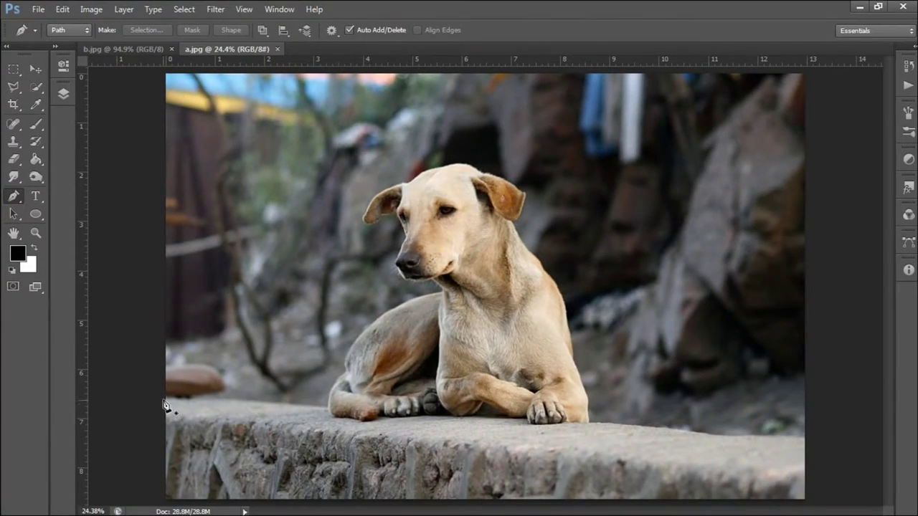
Place Pen anchors along the wall's top edge, from its left end toward the paw
{"action": "left_click", "coordinate": [164, 402]}
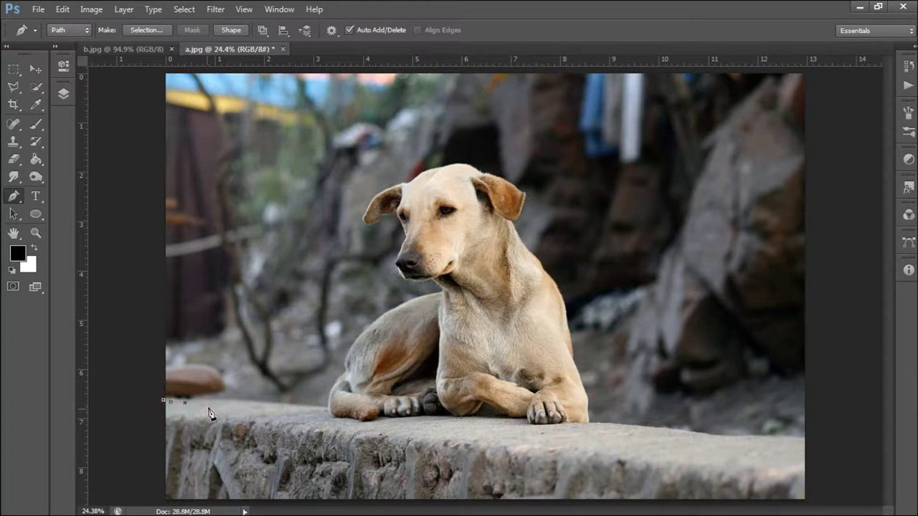
{"action": "scroll", "coordinate": [211, 410], "scroll_direction": "up", "scroll_amount": 1}
{"action": "scroll", "coordinate": [225, 408], "scroll_direction": "up", "scroll_amount": 2}
{"action": "left_click_drag", "start_coordinate": [280, 294], "coordinate": [321, 218]}
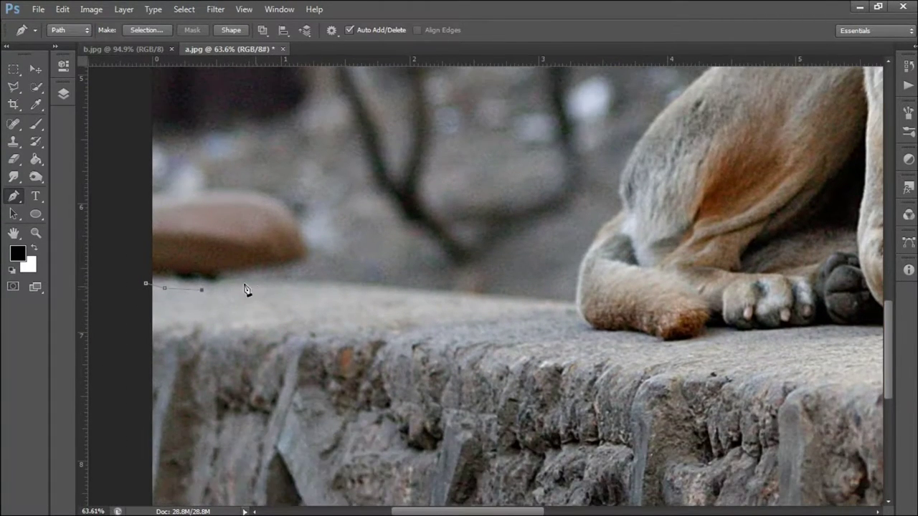
{"action": "left_click", "coordinate": [217, 292]}
{"action": "left_click", "coordinate": [259, 289]}
{"action": "left_click", "coordinate": [292, 292]}
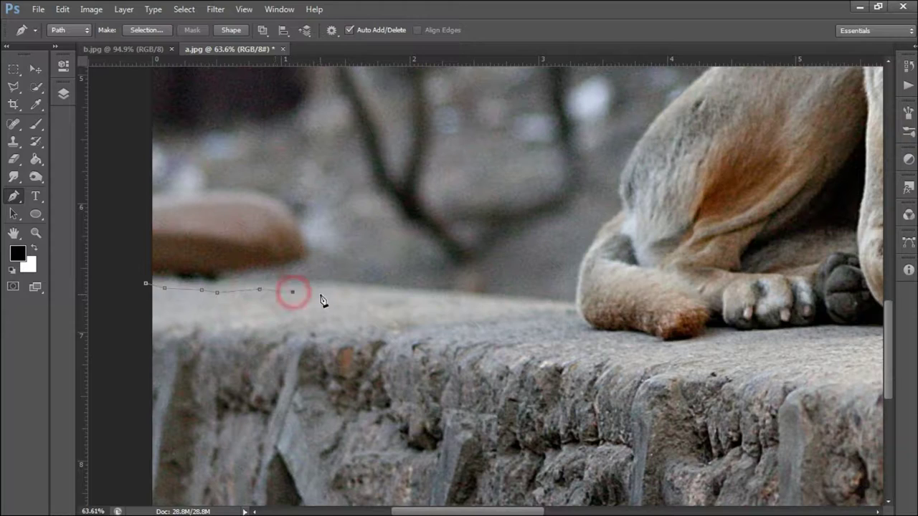
{"action": "left_click", "coordinate": [342, 293]}
{"action": "left_click", "coordinate": [374, 292]}
{"action": "left_click", "coordinate": [406, 296]}
{"action": "left_click", "coordinate": [440, 299]}
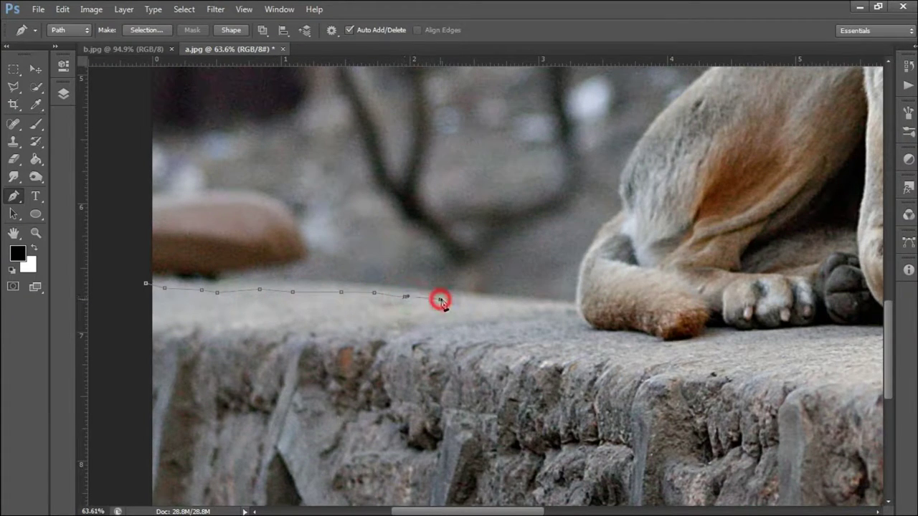
{"action": "left_click", "coordinate": [486, 306]}
{"action": "left_click", "coordinate": [526, 305]}
{"action": "left_click", "coordinate": [562, 306]}
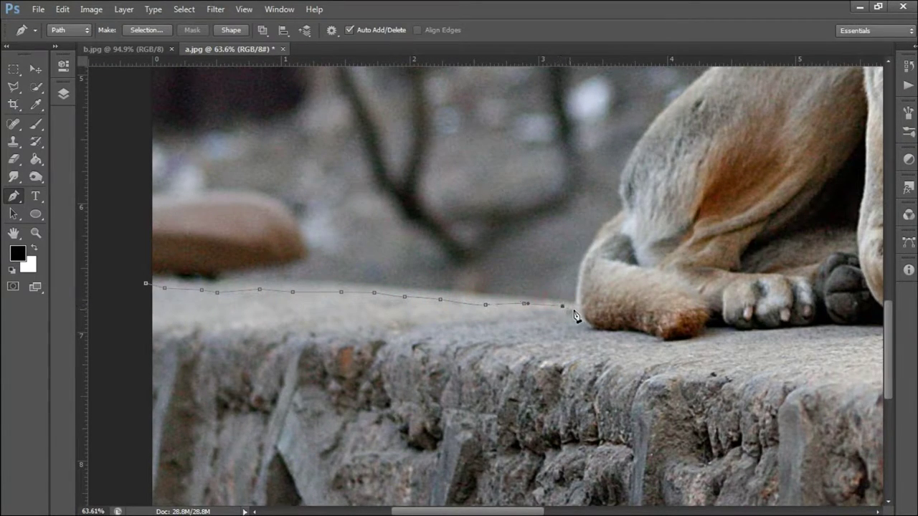
Continue the path up the dog's hind leg and along its back to the chin
{"action": "left_click_drag", "start_coordinate": [585, 313], "coordinate": [469, 328]}
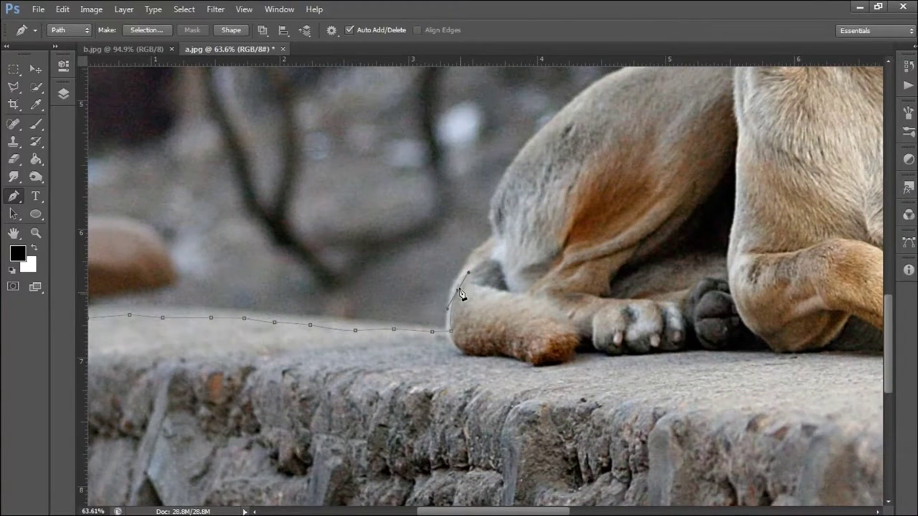
{"action": "left_click_drag", "start_coordinate": [471, 262], "coordinate": [479, 255]}
{"action": "scroll", "coordinate": [507, 190], "scroll_direction": "up", "scroll_amount": 1}
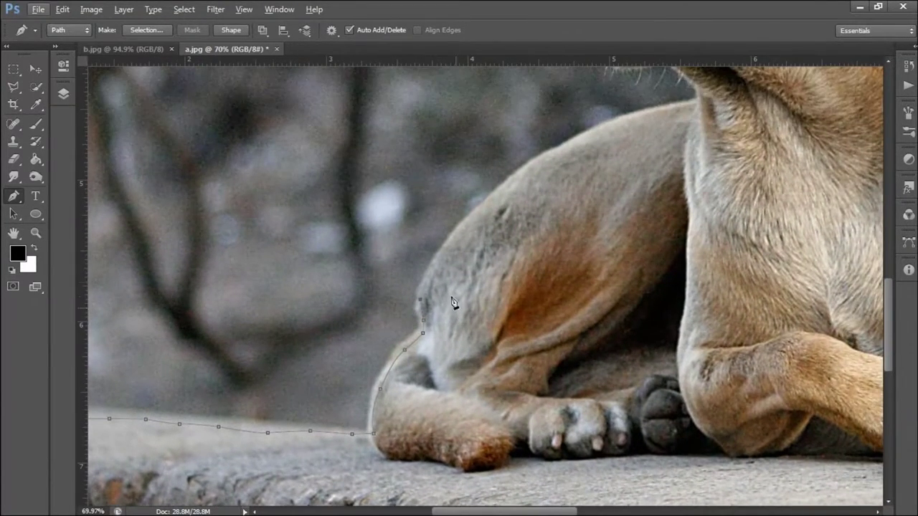
{"action": "left_click", "coordinate": [431, 271]}
{"action": "left_click", "coordinate": [464, 233]}
{"action": "left_click", "coordinate": [503, 190]}
{"action": "left_click", "coordinate": [527, 167]}
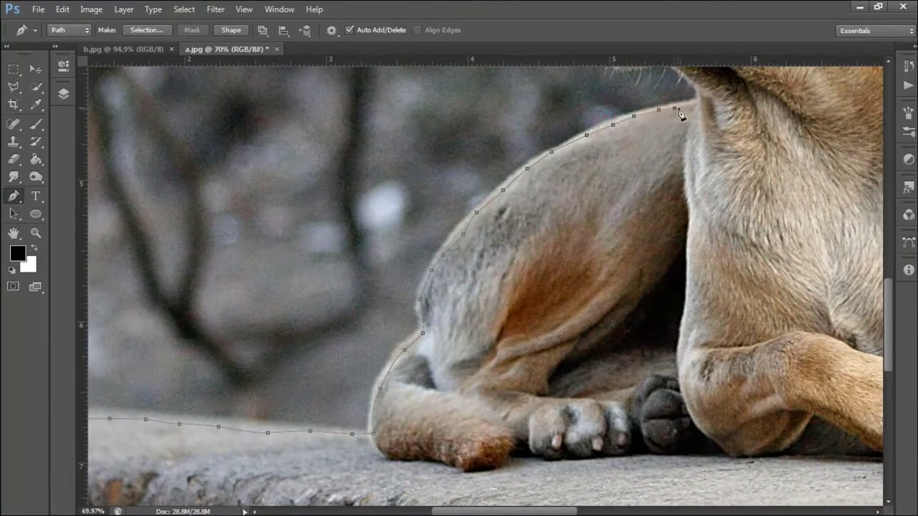
{"action": "scroll", "coordinate": [680, 115], "scroll_direction": "up", "scroll_amount": 3}
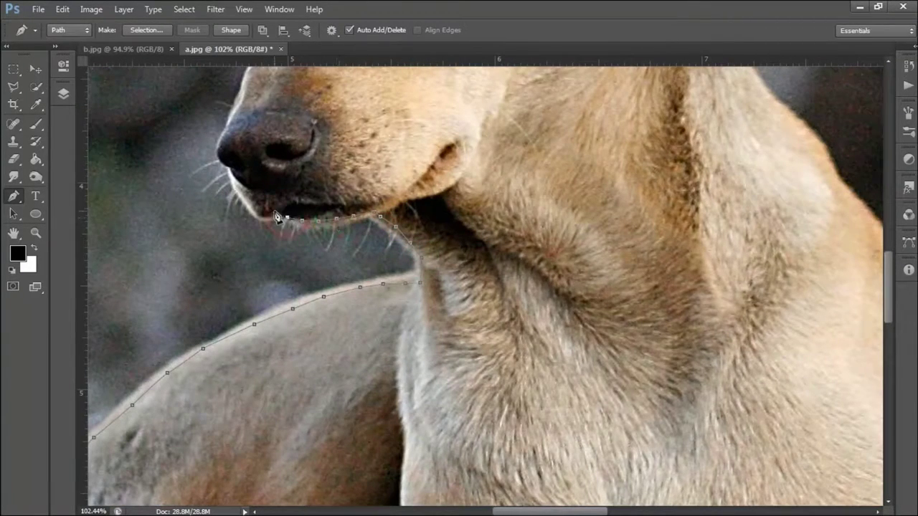
Extend the path up the muzzle and around the left ear's inner and outer edges
{"action": "scroll", "coordinate": [237, 163], "scroll_direction": "up", "scroll_amount": 3}
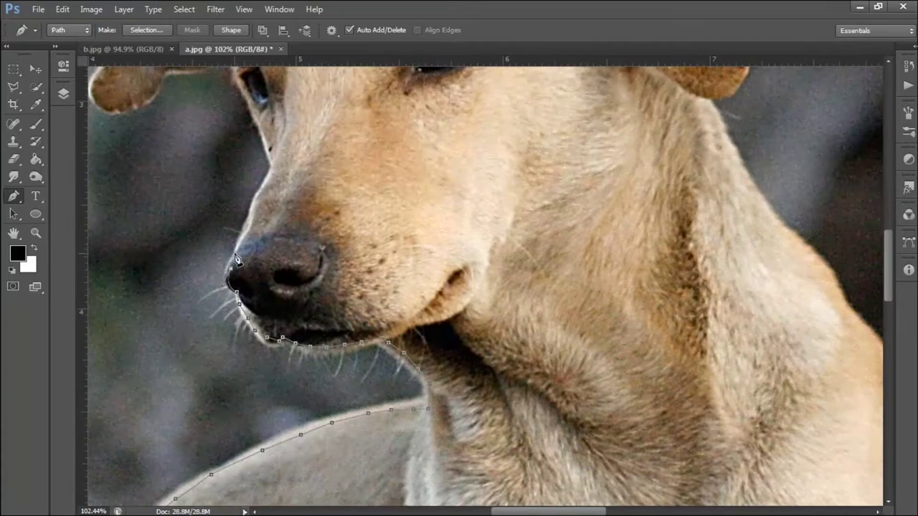
{"action": "left_click", "coordinate": [269, 168]}
{"action": "left_click", "coordinate": [267, 153]}
{"action": "left_click_drag", "start_coordinate": [237, 57], "coordinate": [279, 179]}
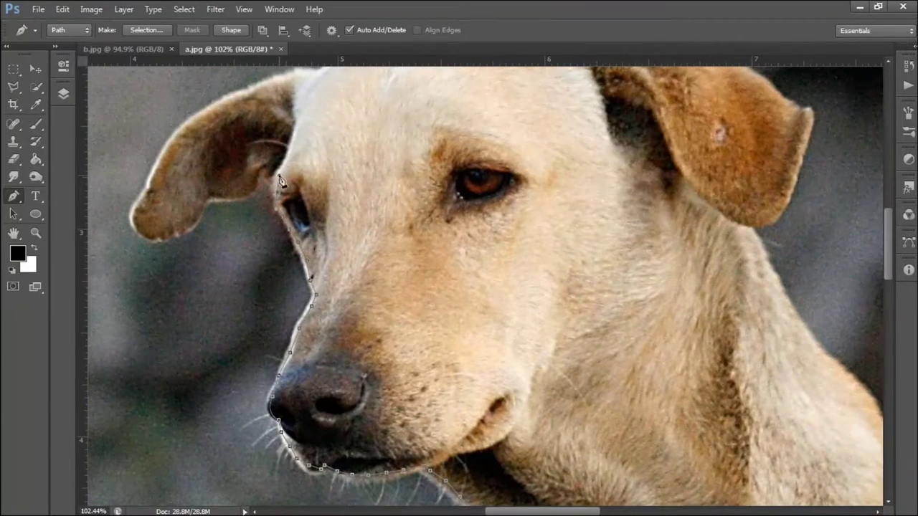
{"action": "left_click", "coordinate": [258, 170]}
{"action": "left_click", "coordinate": [254, 181]}
{"action": "left_click", "coordinate": [247, 189]}
{"action": "left_click", "coordinate": [226, 194]}
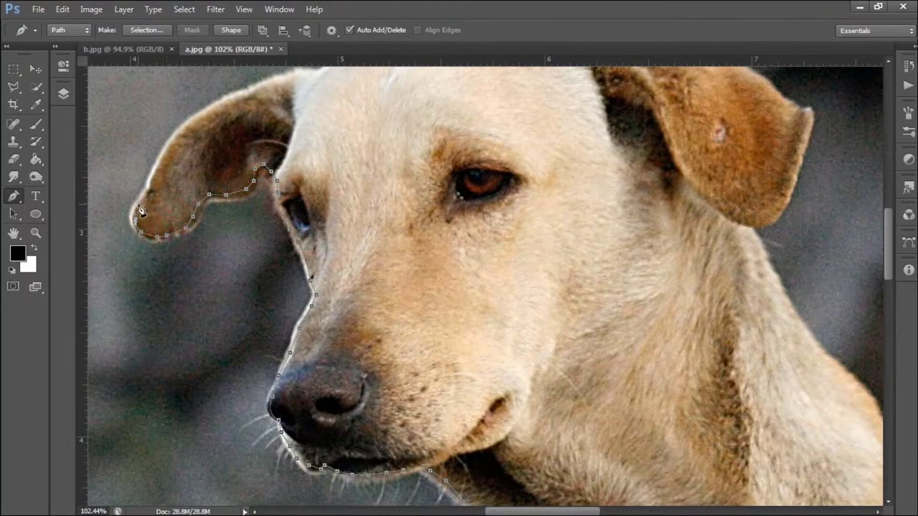
{"action": "scroll", "coordinate": [166, 114], "scroll_direction": "up", "scroll_amount": 2}
{"action": "left_click", "coordinate": [264, 181]}
{"action": "left_click", "coordinate": [308, 152]}
{"action": "left_click", "coordinate": [361, 130]}
{"action": "left_click", "coordinate": [414, 111]}
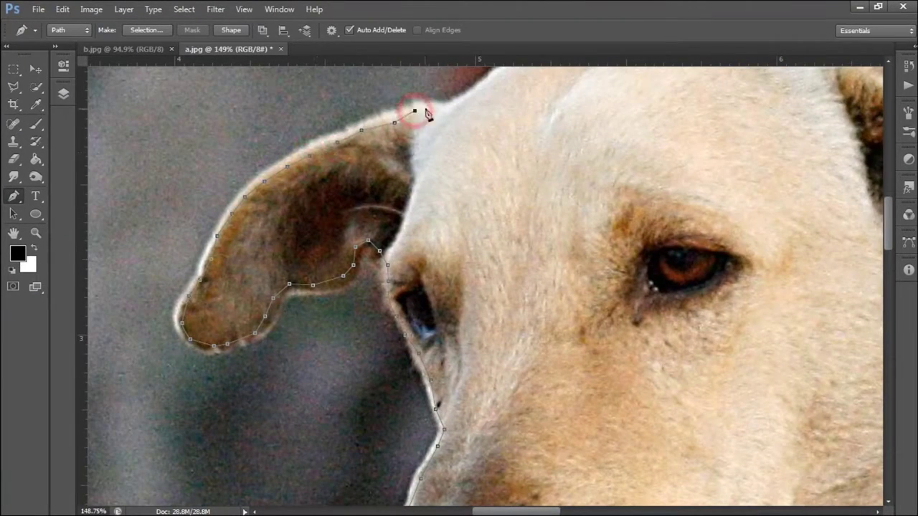
{"action": "left_click", "coordinate": [438, 110]}
{"action": "left_click", "coordinate": [452, 109]}
Trace the forehead and the top of the head toward the right ear
{"action": "left_click_drag", "start_coordinate": [472, 110], "coordinate": [332, 225]}
{"action": "left_click", "coordinate": [336, 211]}
{"action": "left_click", "coordinate": [370, 186]}
{"action": "left_click", "coordinate": [385, 169]}
{"action": "left_click", "coordinate": [397, 160]}
{"action": "left_click", "coordinate": [422, 152]}
{"action": "left_click", "coordinate": [440, 146]}
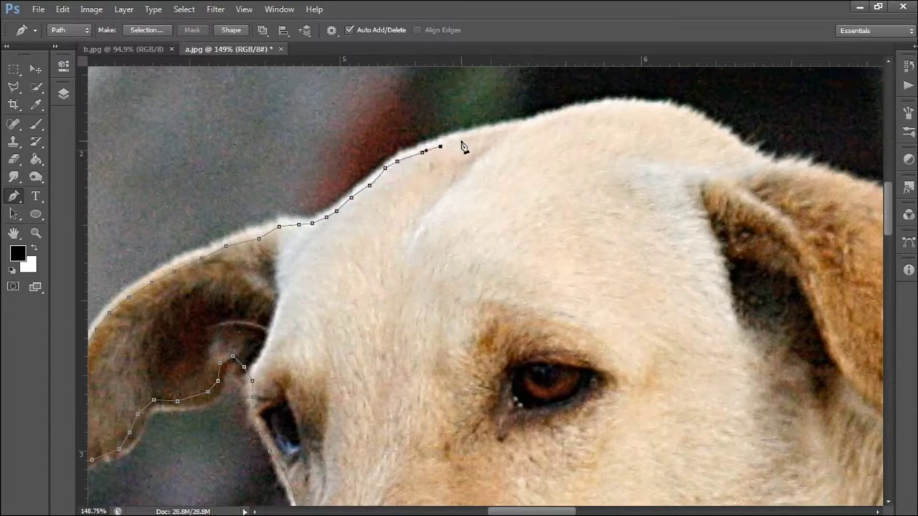
{"action": "left_click", "coordinate": [556, 118]}
{"action": "left_click", "coordinate": [612, 108]}
{"action": "left_click", "coordinate": [693, 120]}
{"action": "left_click", "coordinate": [761, 163]}
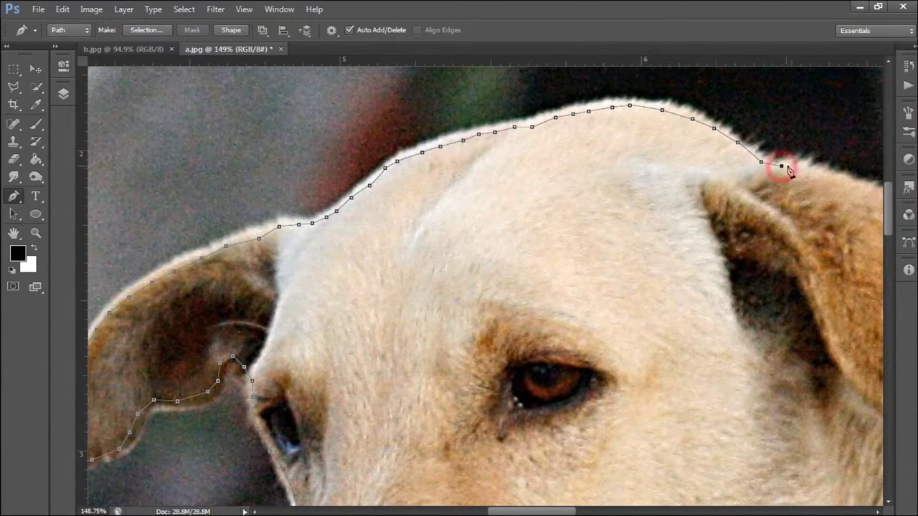
{"action": "left_click", "coordinate": [797, 167]}
Follow the right ear's top edge down to its tip
{"action": "left_click_drag", "start_coordinate": [819, 177], "coordinate": [452, 198]}
{"action": "left_click", "coordinate": [473, 202]}
{"action": "left_click", "coordinate": [534, 226]}
{"action": "left_click", "coordinate": [581, 252]}
{"action": "left_click", "coordinate": [625, 285]}
{"action": "left_click", "coordinate": [659, 304]}
{"action": "left_click_drag", "start_coordinate": [652, 352], "coordinate": [563, 121]}
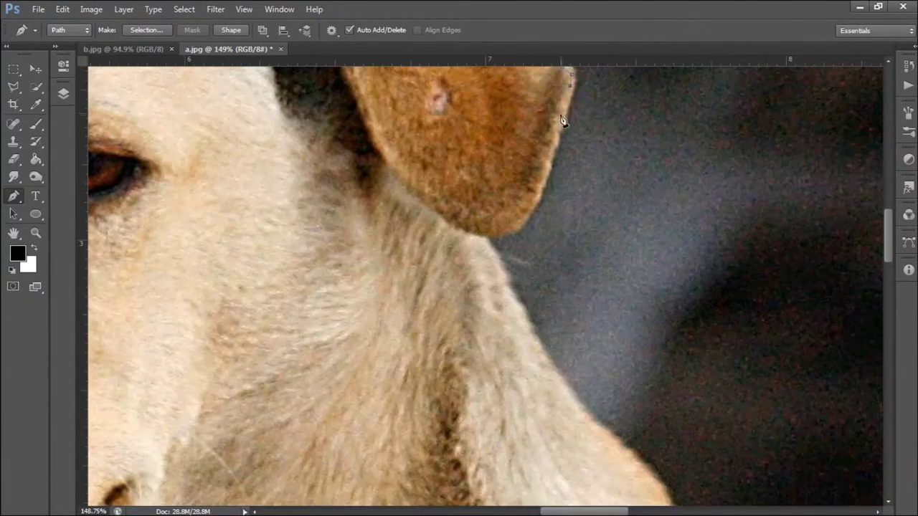
Trace the path down the dog's neck edge
{"action": "left_click", "coordinate": [516, 309]}
{"action": "left_click", "coordinate": [570, 406]}
{"action": "left_click", "coordinate": [611, 447]}
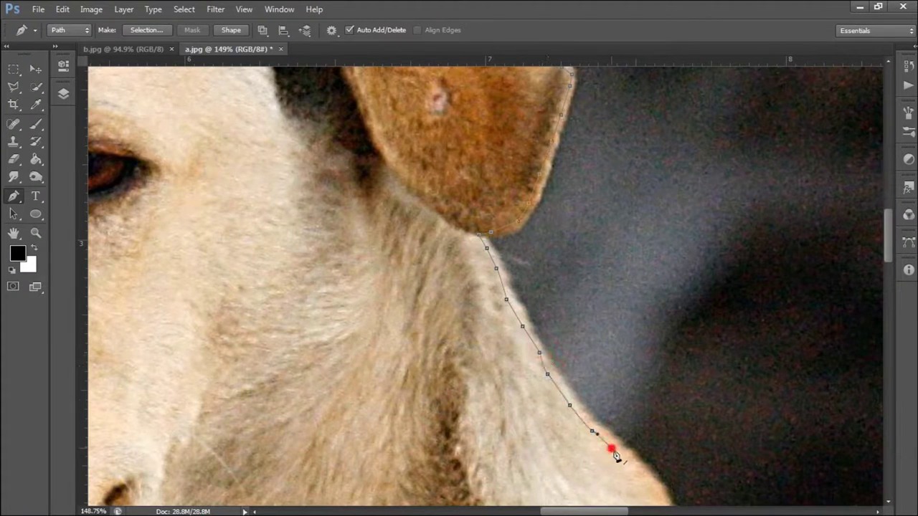
{"action": "left_click_drag", "start_coordinate": [617, 452], "coordinate": [425, 164]}
{"action": "left_click", "coordinate": [492, 260]}
{"action": "left_click", "coordinate": [569, 353]}
{"action": "left_click", "coordinate": [589, 402]}
Continue down the chest to the front paw where it meets the wall
{"action": "left_click_drag", "start_coordinate": [614, 467], "coordinate": [482, 260]}
{"action": "left_click", "coordinate": [500, 358]}
{"action": "left_click", "coordinate": [506, 393]}
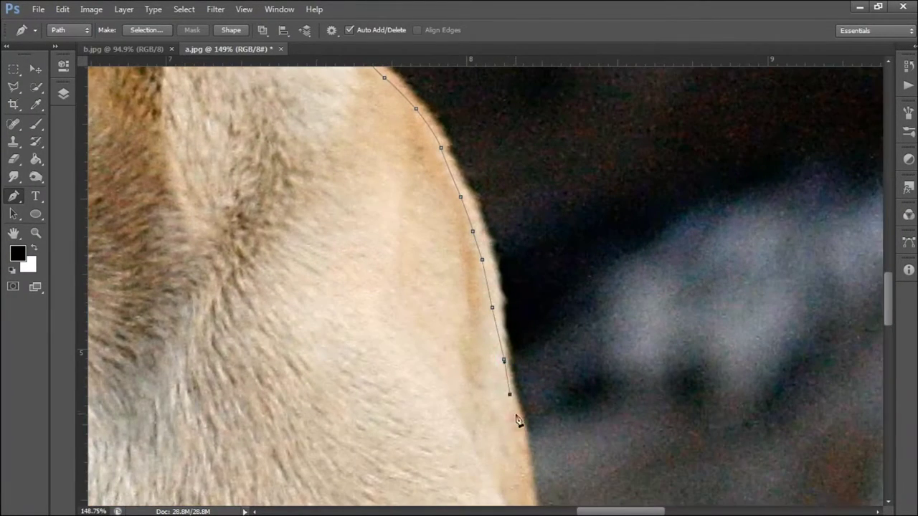
{"action": "left_click", "coordinate": [518, 454]}
{"action": "left_click_drag", "start_coordinate": [531, 485], "coordinate": [454, 223]}
{"action": "left_click", "coordinate": [507, 467]}
{"action": "left_click_drag", "start_coordinate": [532, 502], "coordinate": [426, 163]}
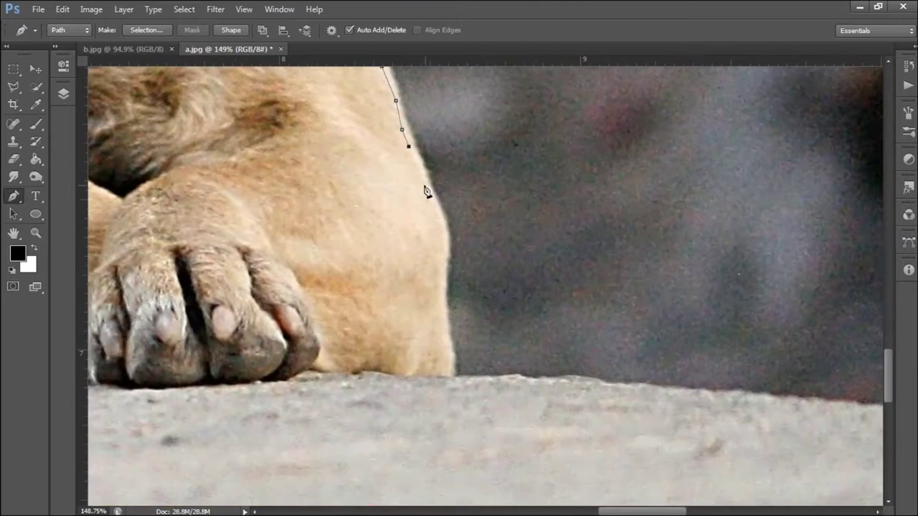
{"action": "left_click", "coordinate": [422, 183]}
{"action": "left_click", "coordinate": [445, 246]}
{"action": "left_click", "coordinate": [443, 349]}
{"action": "left_click", "coordinate": [472, 386]}
Trace the wall's top edge rightward from the paw
{"action": "scroll", "coordinate": [495, 395], "scroll_direction": "down", "scroll_amount": 2}
{"action": "left_click_drag", "start_coordinate": [495, 394], "coordinate": [201, 198]}
{"action": "left_click", "coordinate": [314, 189]}
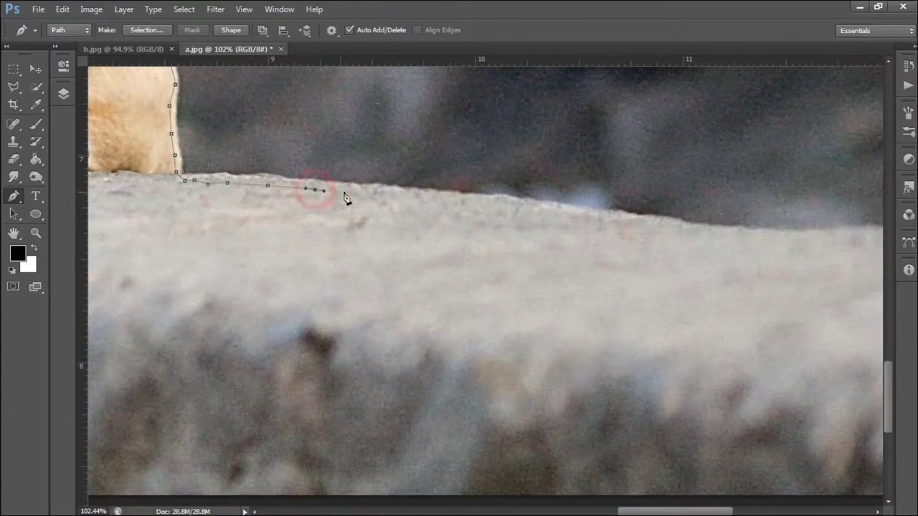
{"action": "left_click", "coordinate": [485, 208]}
{"action": "left_click", "coordinate": [604, 223]}
{"action": "left_click", "coordinate": [667, 231]}
{"action": "left_click", "coordinate": [720, 236]}
{"action": "left_click", "coordinate": [789, 242]}
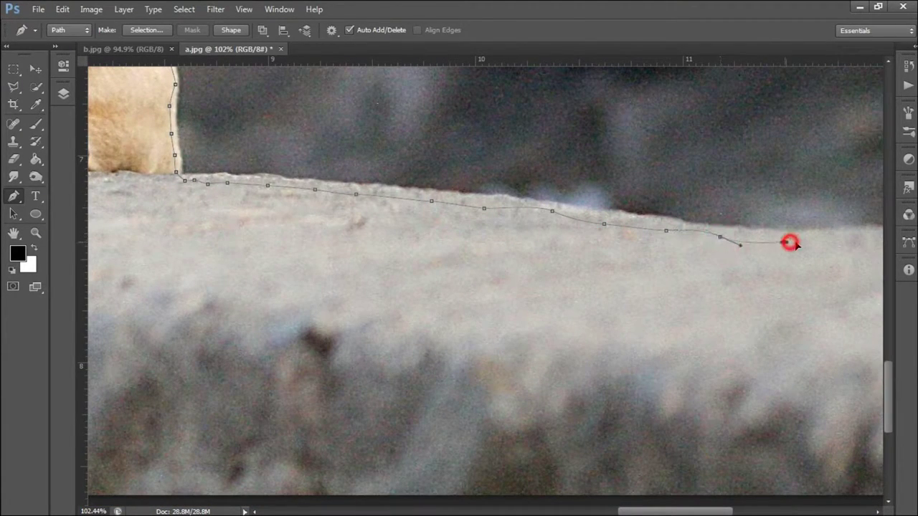
{"action": "left_click", "coordinate": [832, 238]}
Carry the path past the image's right edge and down below its corner
{"action": "left_click_drag", "start_coordinate": [786, 254], "coordinate": [399, 247]}
{"action": "left_click_drag", "start_coordinate": [649, 258], "coordinate": [328, 248]}
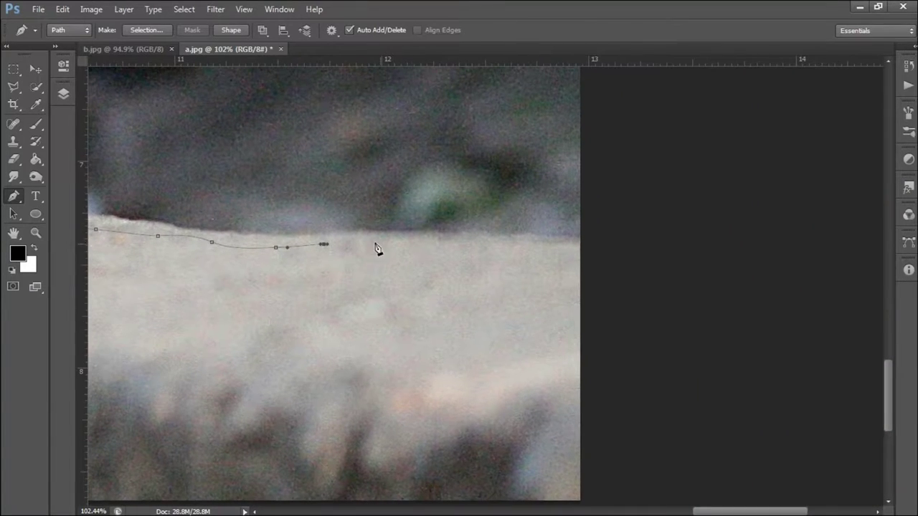
{"action": "left_click", "coordinate": [347, 246]}
{"action": "left_click", "coordinate": [404, 242]}
{"action": "left_click", "coordinate": [458, 243]}
{"action": "left_click", "coordinate": [518, 247]}
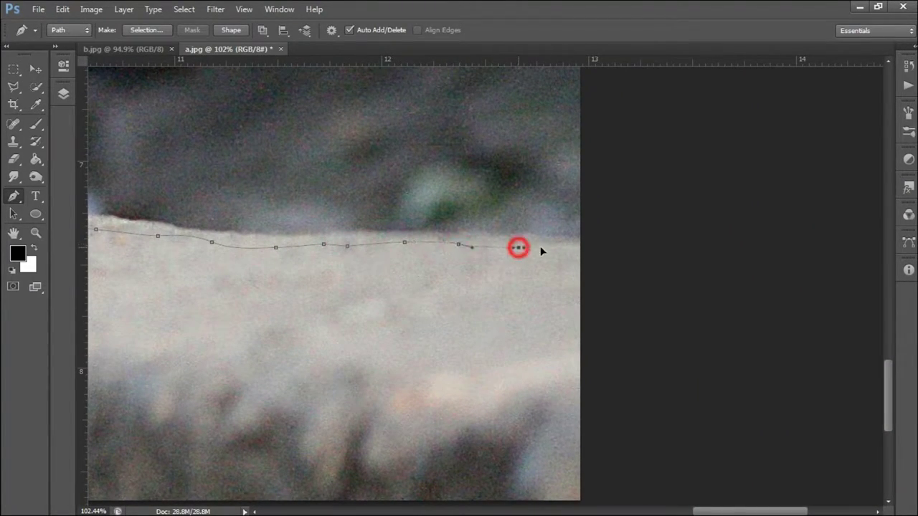
{"action": "left_click", "coordinate": [552, 248]}
{"action": "left_click", "coordinate": [617, 248]}
{"action": "left_click_drag", "start_coordinate": [676, 324], "coordinate": [676, 147]}
{"action": "left_click_drag", "start_coordinate": [648, 474], "coordinate": [647, 287]}
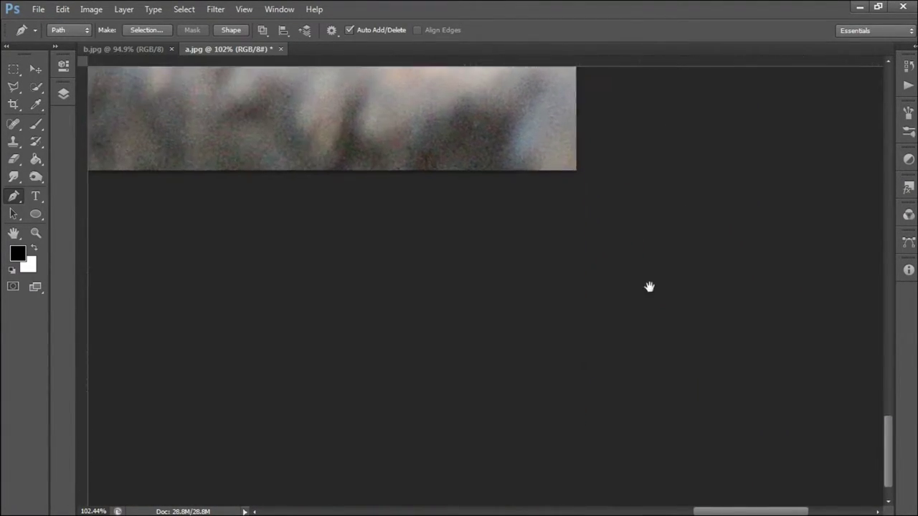
{"action": "left_click", "coordinate": [635, 276]}
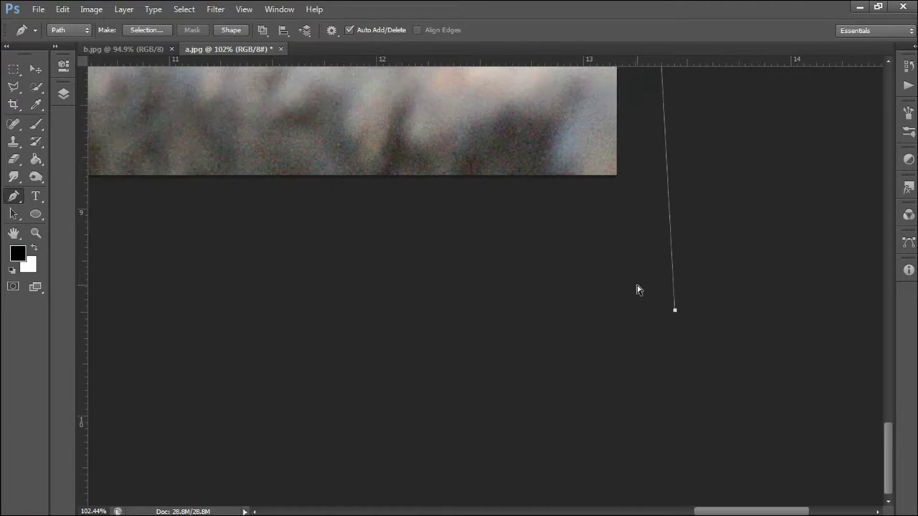
Run the path back left under the image and close it at its starting point
{"action": "key", "text": "ctrl+0"}
{"action": "left_click", "coordinate": [158, 488]}
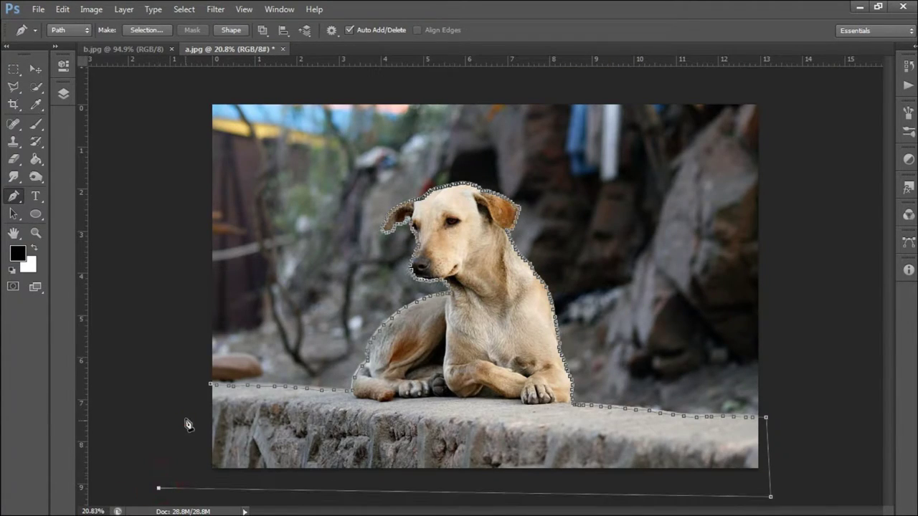
{"action": "left_click", "coordinate": [185, 418]}
{"action": "left_click", "coordinate": [206, 385]}
Convert the closed path into a selection with Make Selection
{"action": "right_click", "coordinate": [298, 422]}
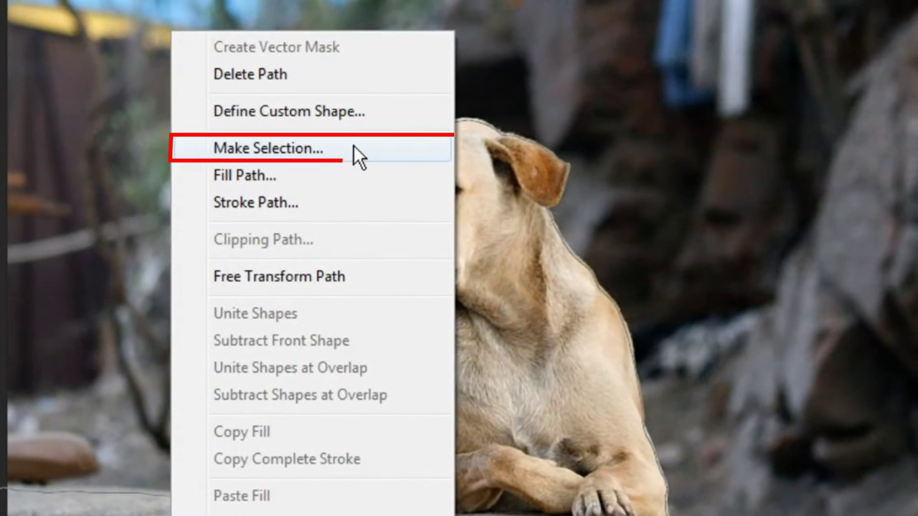
{"action": "left_click", "coordinate": [354, 149]}
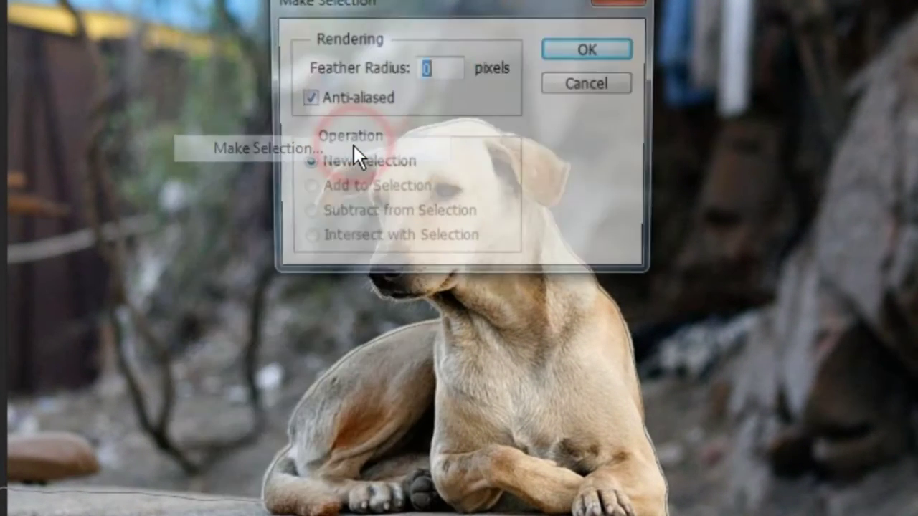
{"action": "left_click", "coordinate": [617, 50]}
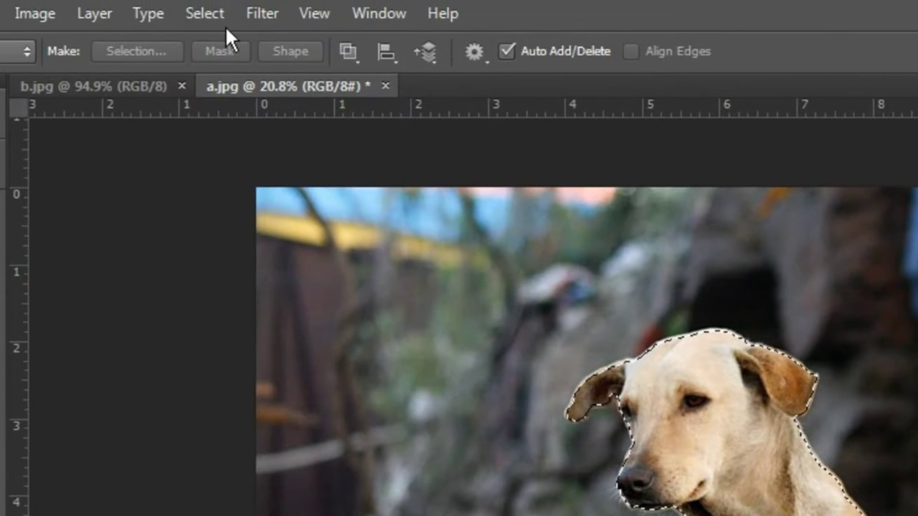
Open Refine Edge and zoom in on the dog's head to inspect the edge
{"action": "left_click", "coordinate": [209, 11]}
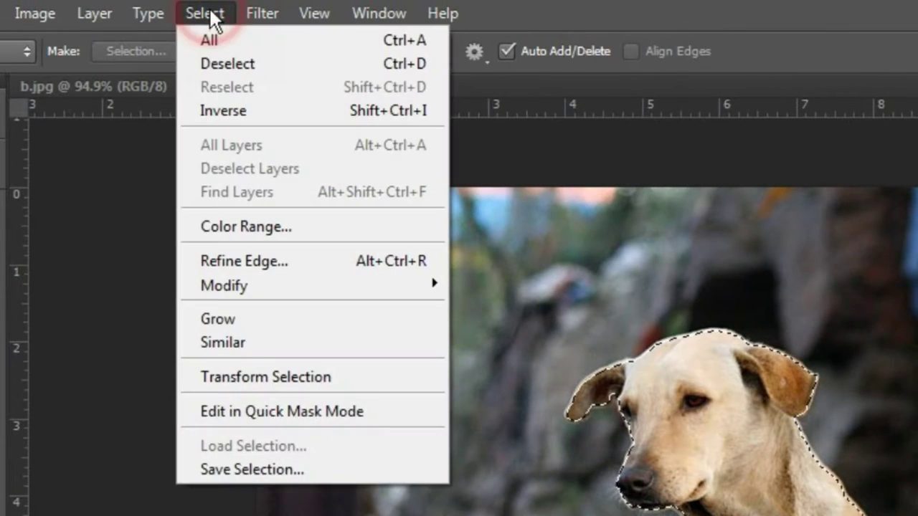
{"action": "left_click", "coordinate": [267, 260]}
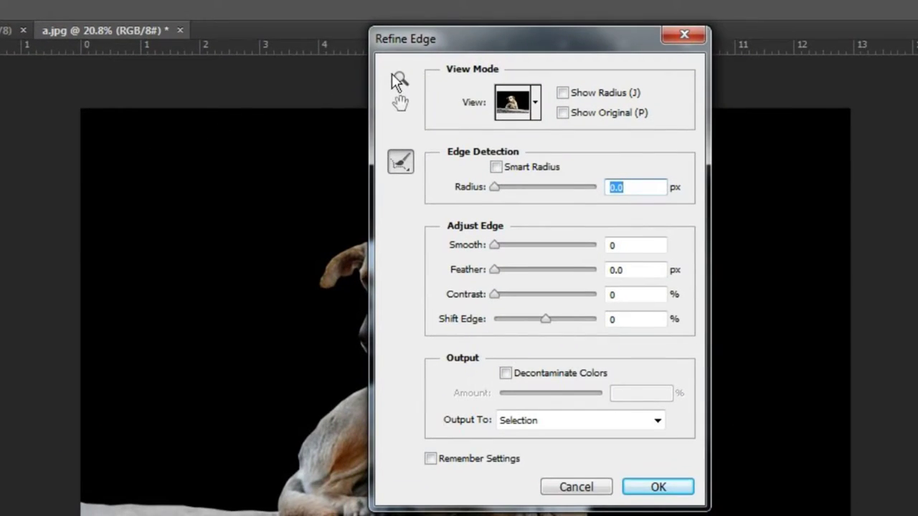
{"action": "left_click", "coordinate": [395, 78]}
{"action": "left_click", "coordinate": [305, 392]}
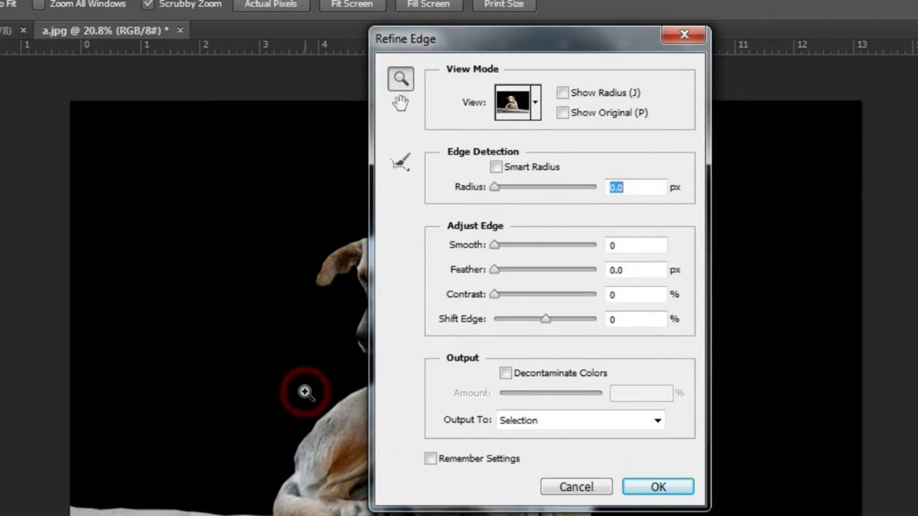
{"action": "left_click", "coordinate": [304, 393]}
{"action": "left_click", "coordinate": [305, 393]}
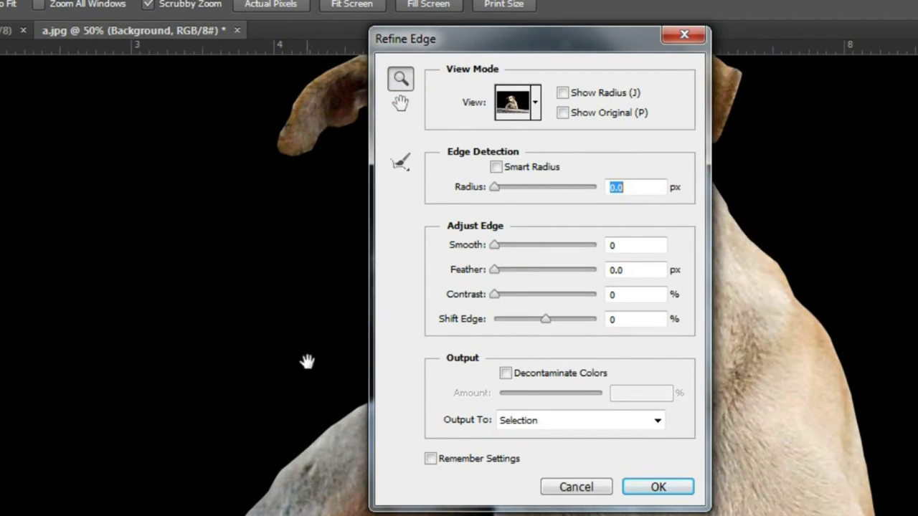
{"action": "left_click", "coordinate": [304, 365]}
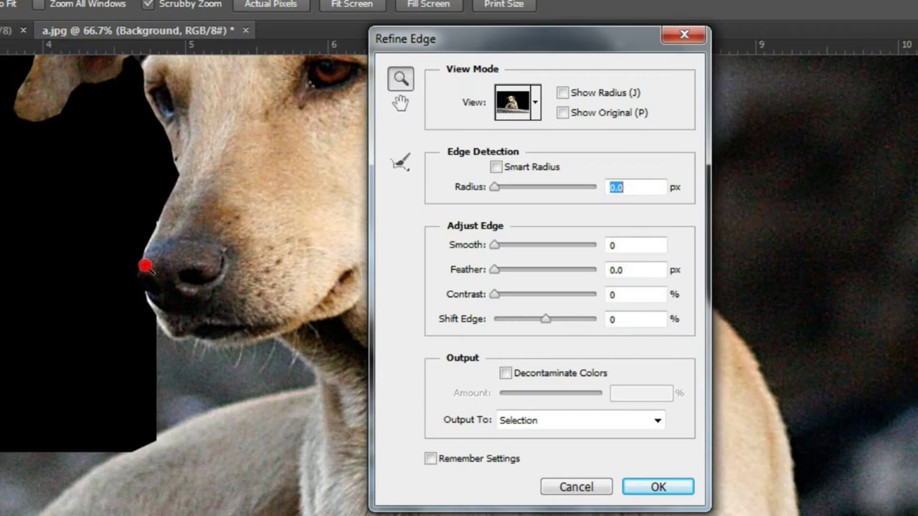
{"action": "left_click", "coordinate": [145, 267]}
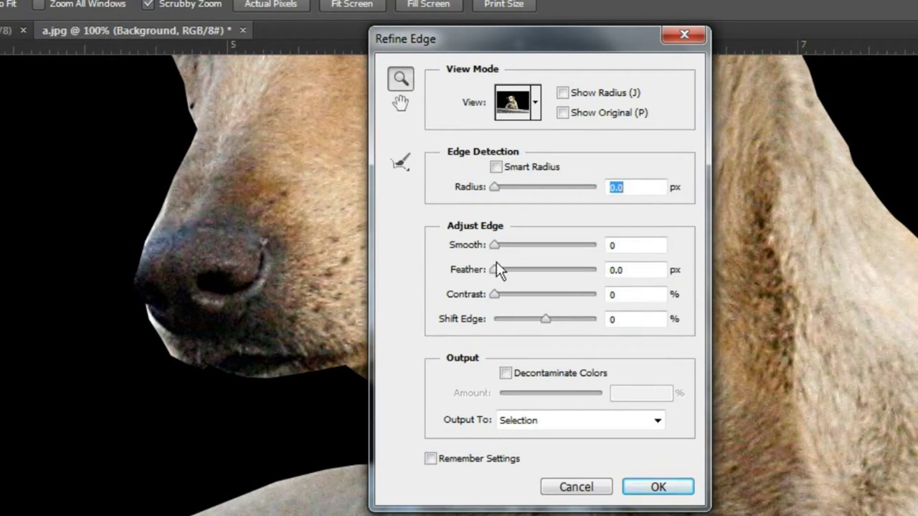
Set Feather to 3.3 px and Output To: New Layer
{"action": "left_click", "coordinate": [549, 272]}
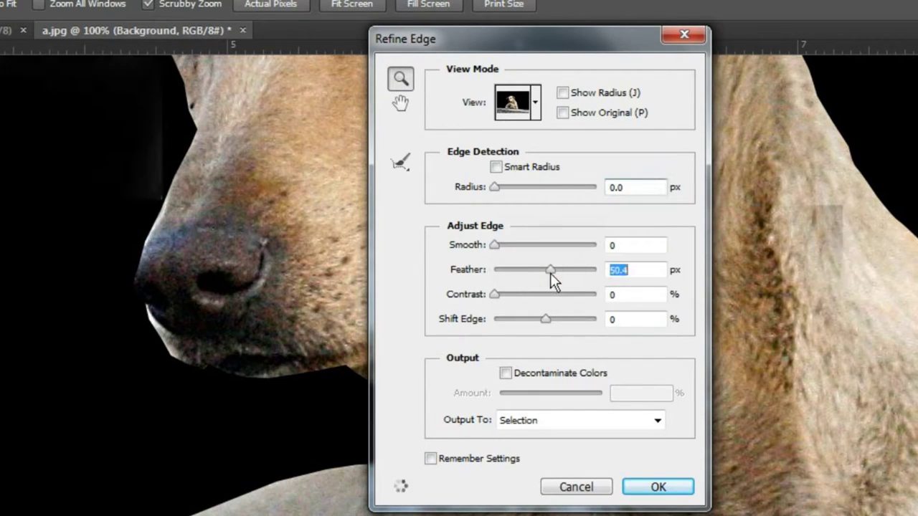
{"action": "left_click", "coordinate": [549, 273]}
{"action": "mouse_move", "coordinate": [495, 271]}
{"action": "left_mouse_down"}
{"action": "mouse_move", "coordinate": [558, 275]}
{"action": "mouse_move", "coordinate": [508, 276]}
{"action": "left_mouse_up"}
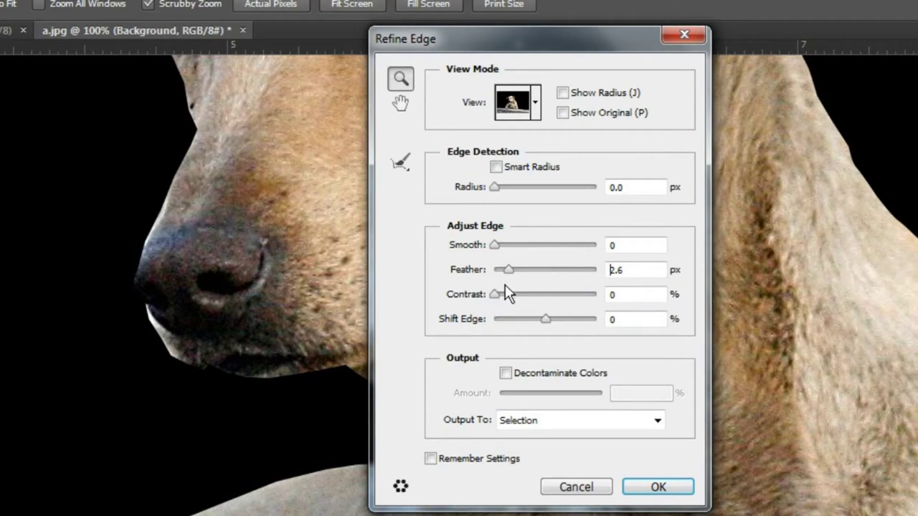
{"action": "left_click", "coordinate": [517, 271]}
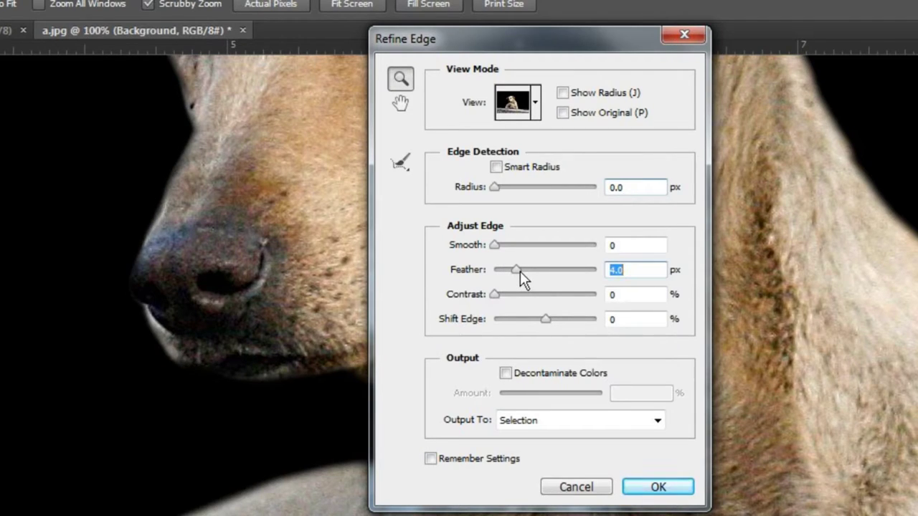
{"action": "left_click", "coordinate": [512, 271]}
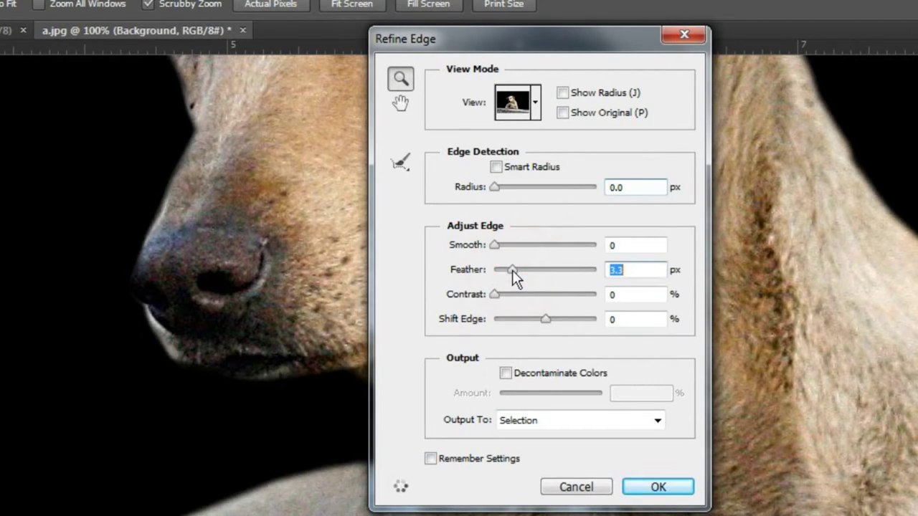
{"action": "left_click", "coordinate": [617, 420]}
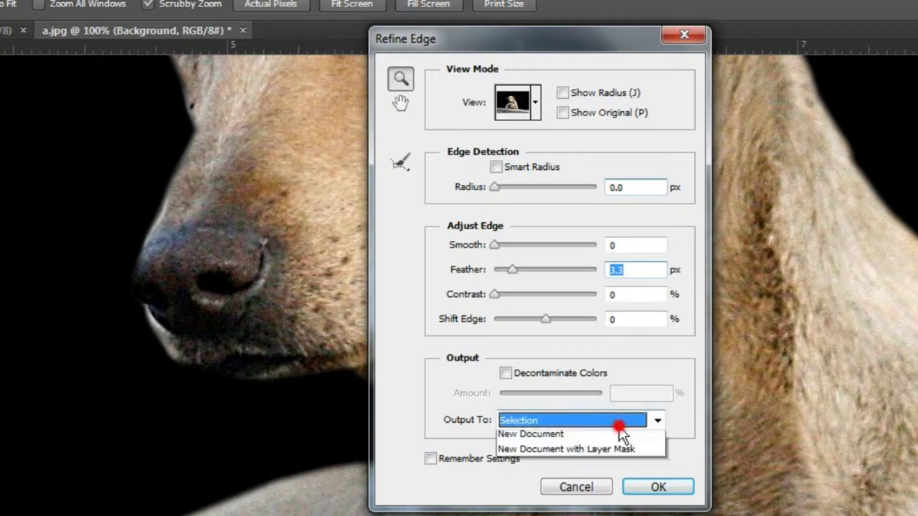
{"action": "left_click", "coordinate": [551, 473]}
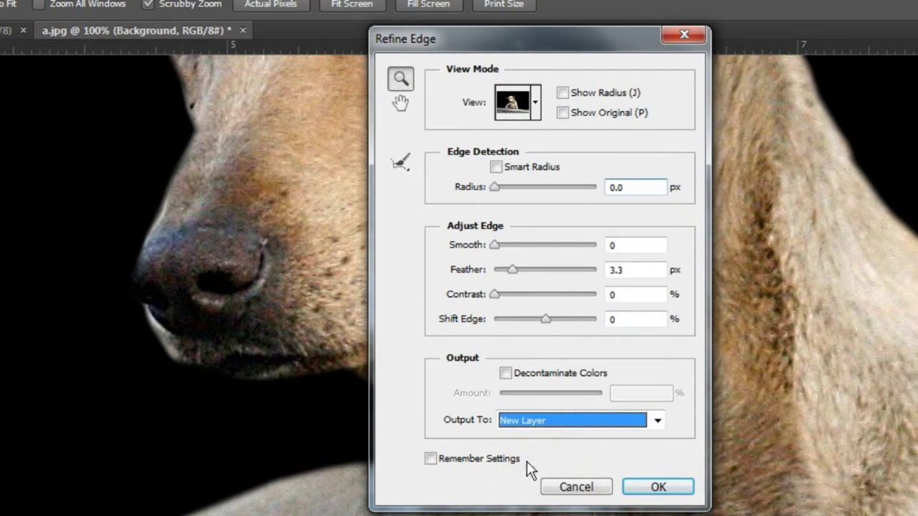
Zoom back out, apply the refinement, and fit the canvas on screen
{"action": "left_click", "coordinate": [326, 353], "text": "alt"}
{"action": "left_click", "coordinate": [326, 354], "text": "alt"}
{"action": "left_click", "coordinate": [324, 351], "text": "alt"}
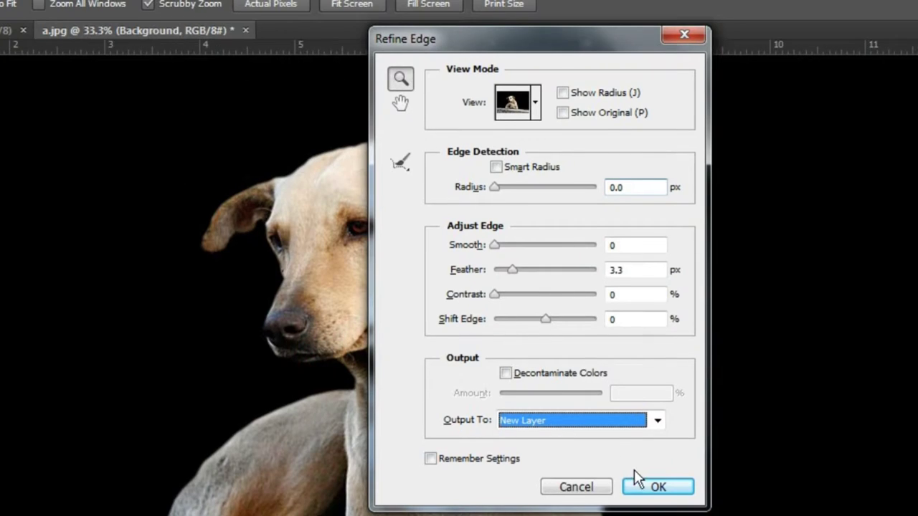
{"action": "left_click_drag", "start_coordinate": [665, 38], "coordinate": [847, 18]}
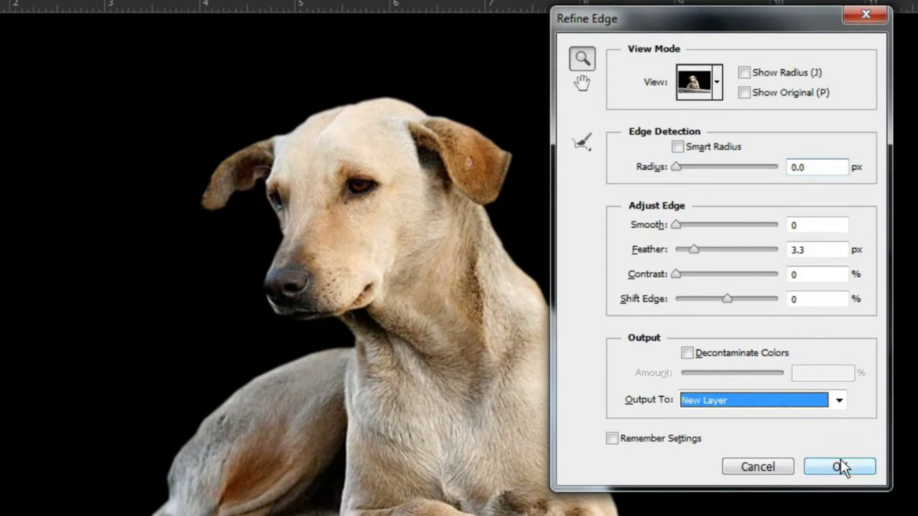
{"action": "left_click", "coordinate": [840, 467]}
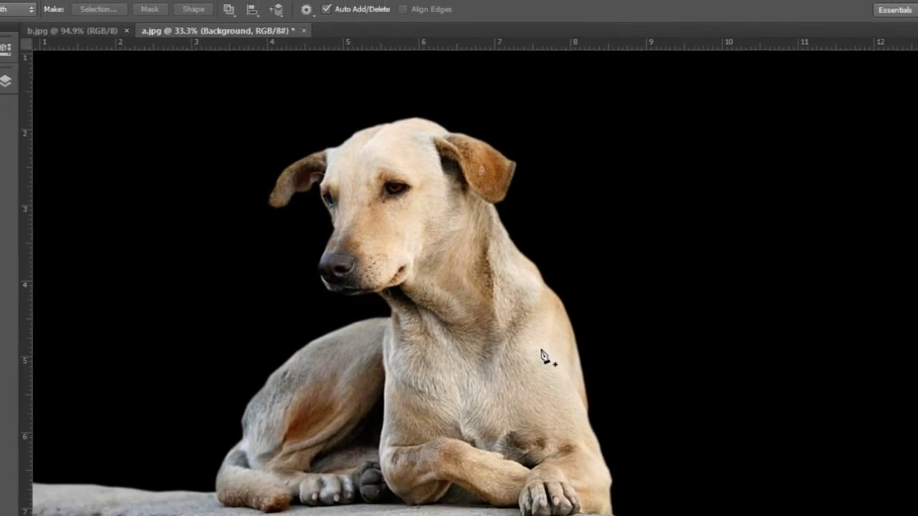
{"action": "key", "text": "ctrl+0"}
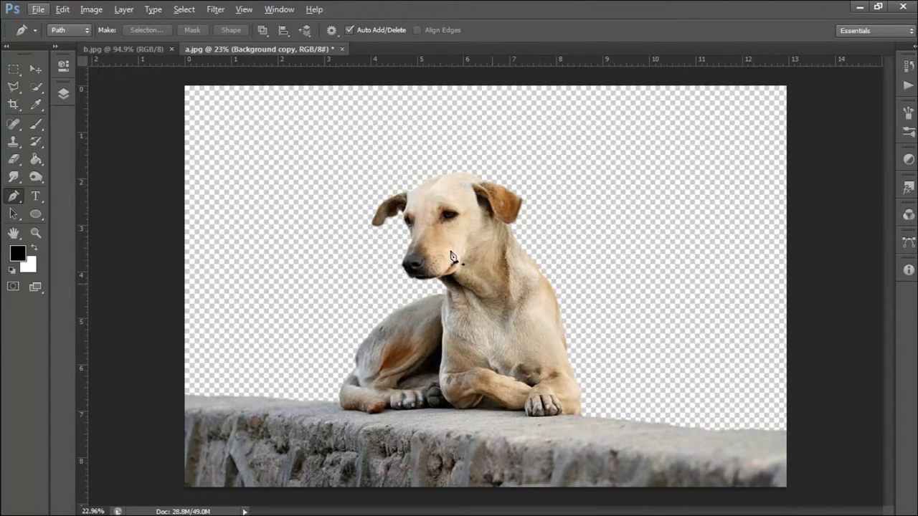
Drag the b.jpg skyline onto the a.jpg document with the Move tool
{"action": "left_click", "coordinate": [37, 67]}
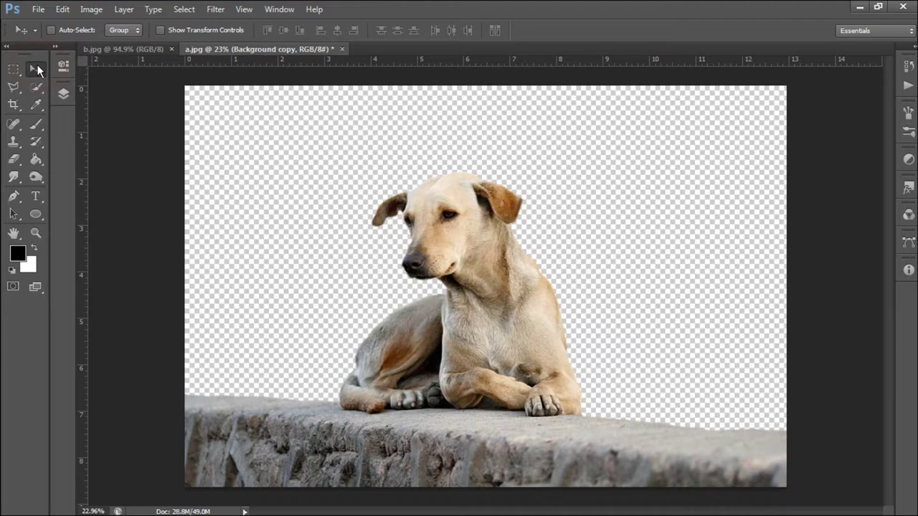
{"action": "left_click", "coordinate": [143, 49]}
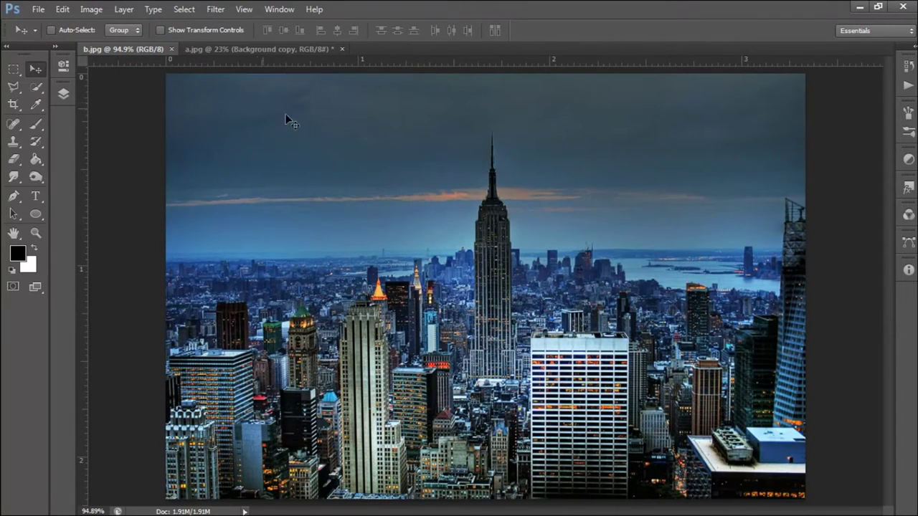
{"action": "mouse_move", "coordinate": [462, 160]}
{"action": "left_mouse_down"}
{"action": "mouse_move", "coordinate": [282, 50]}
{"action": "mouse_move", "coordinate": [452, 248]}
{"action": "left_mouse_up"}
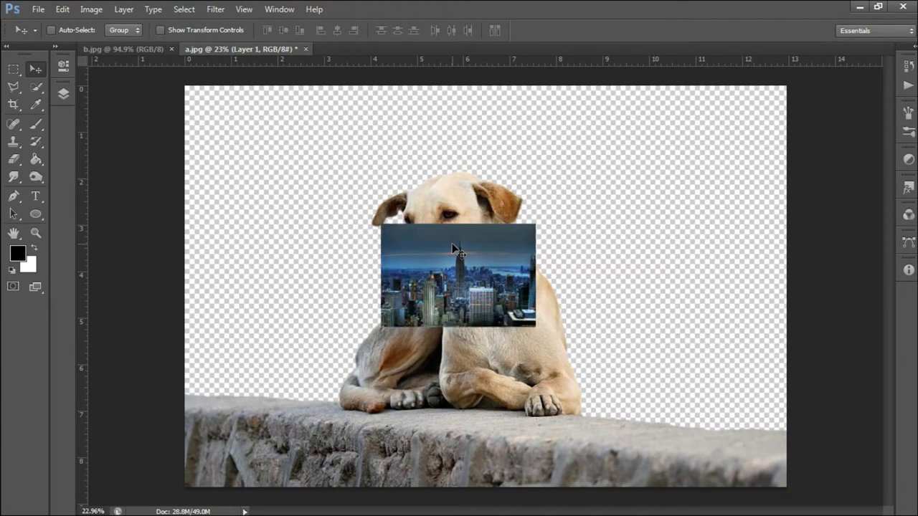
Scale the skyline layer up to 188.40% and commit
{"action": "key", "text": "ctrl+t"}
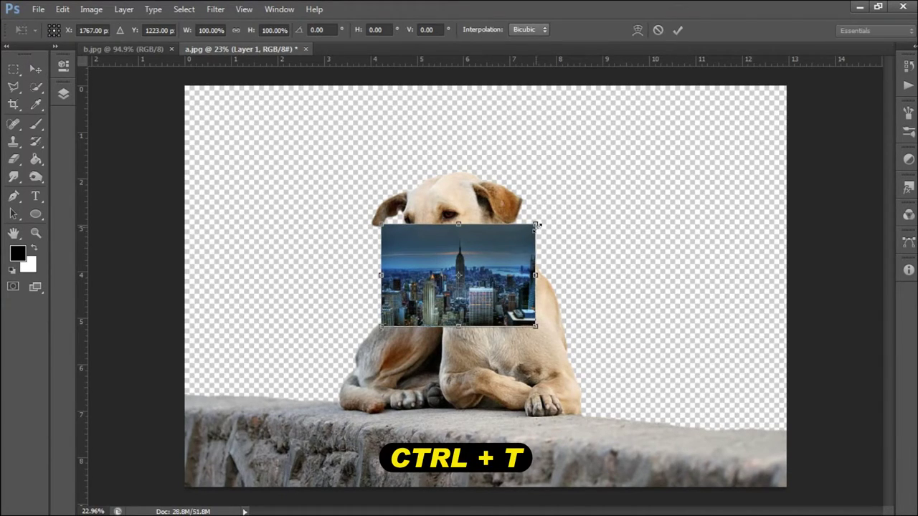
{"action": "left_click_drag", "start_coordinate": [536, 226], "coordinate": [606, 180]}
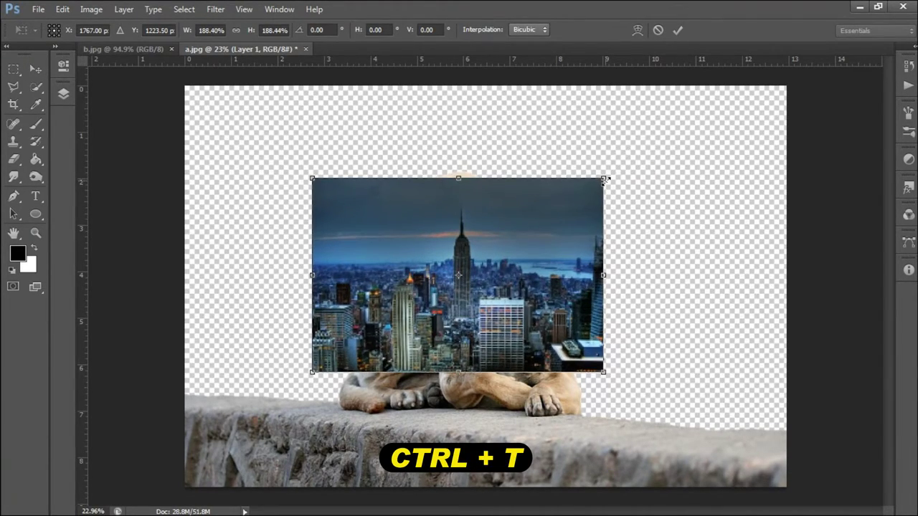
{"action": "left_click", "coordinate": [677, 30]}
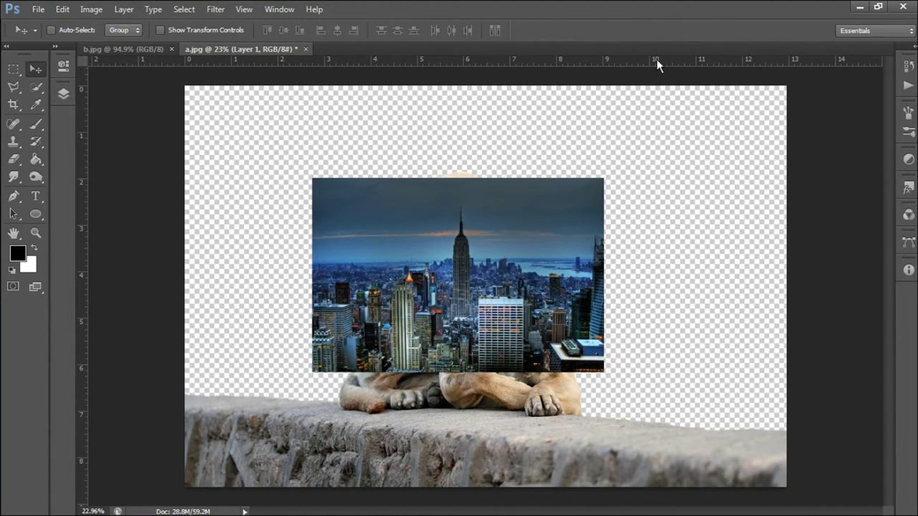
Move Layer 1 below Background copy and shift it to the canvas's top-left
{"action": "left_click", "coordinate": [67, 96]}
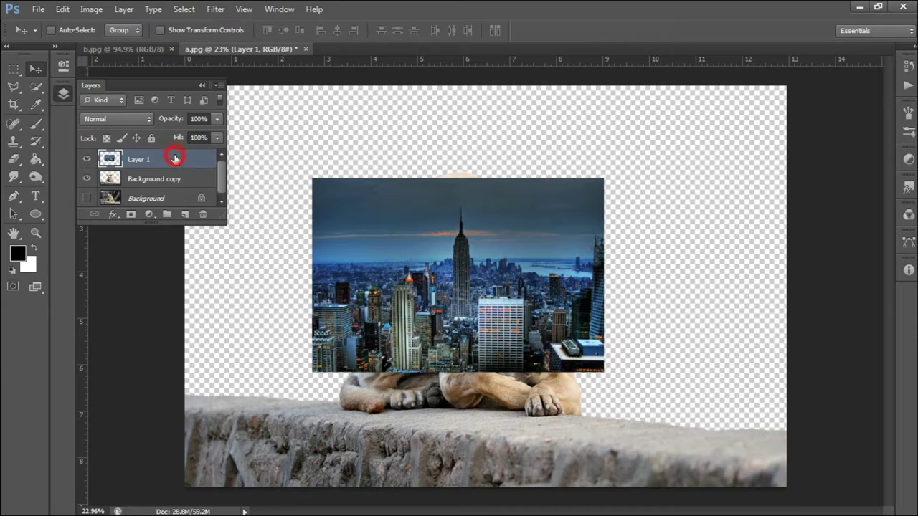
{"action": "left_click_drag", "start_coordinate": [175, 158], "coordinate": [175, 190]}
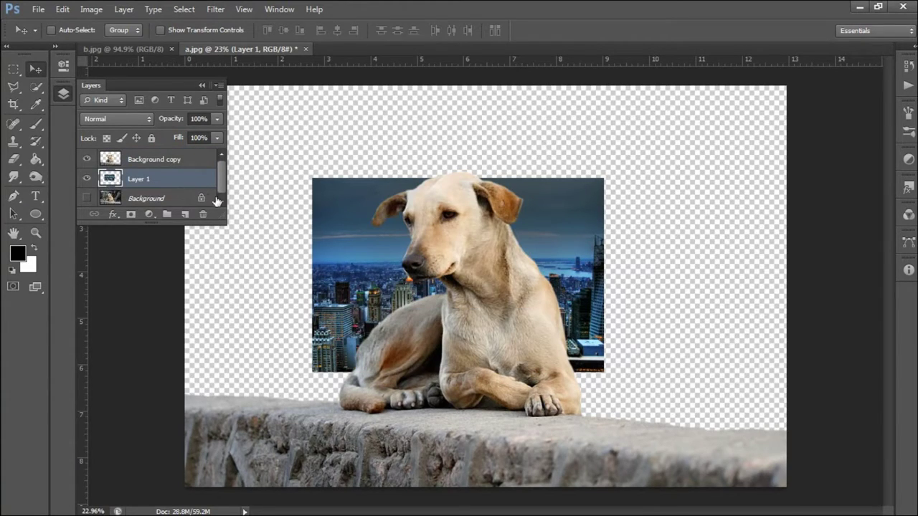
{"action": "left_click", "coordinate": [202, 86]}
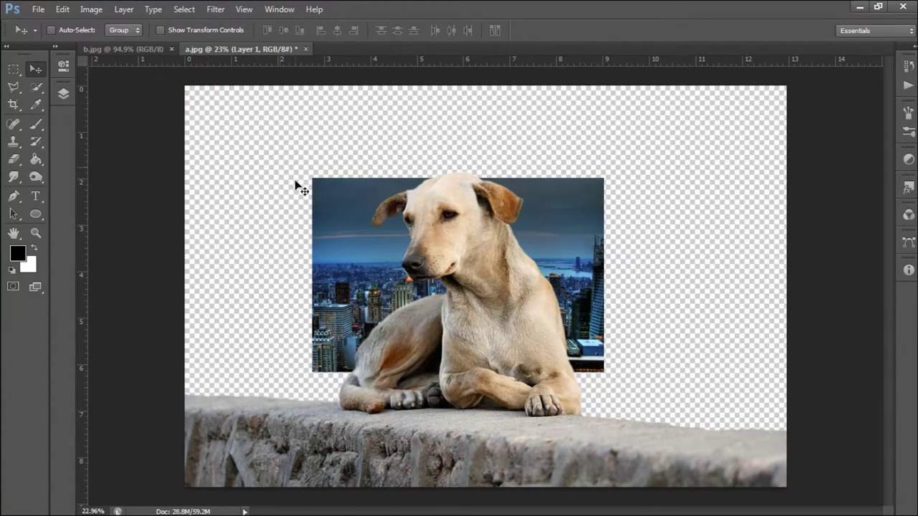
{"action": "left_click_drag", "start_coordinate": [338, 210], "coordinate": [247, 162]}
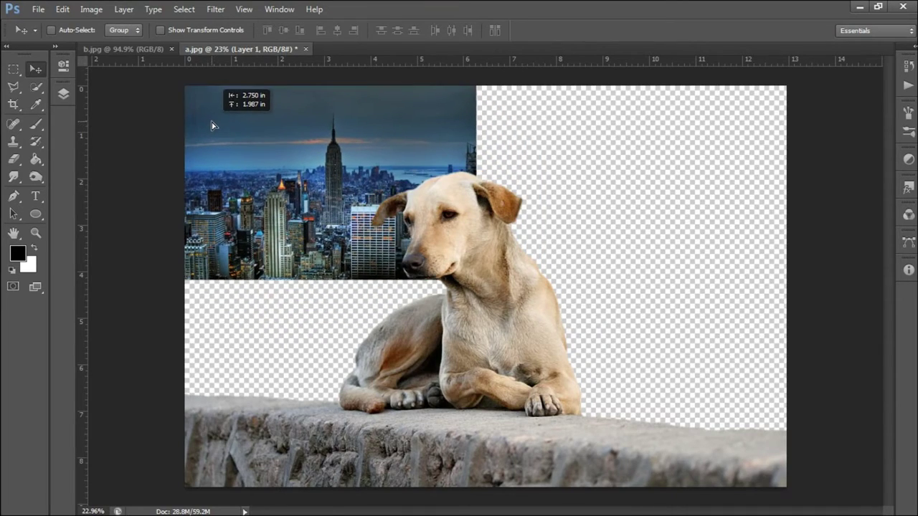
Scale the skyline to 209.66% to fill the canvas, nudge it left and up, and commit
{"action": "key", "text": "ctrl+t"}
{"action": "key", "text": "ctrl+minus"}
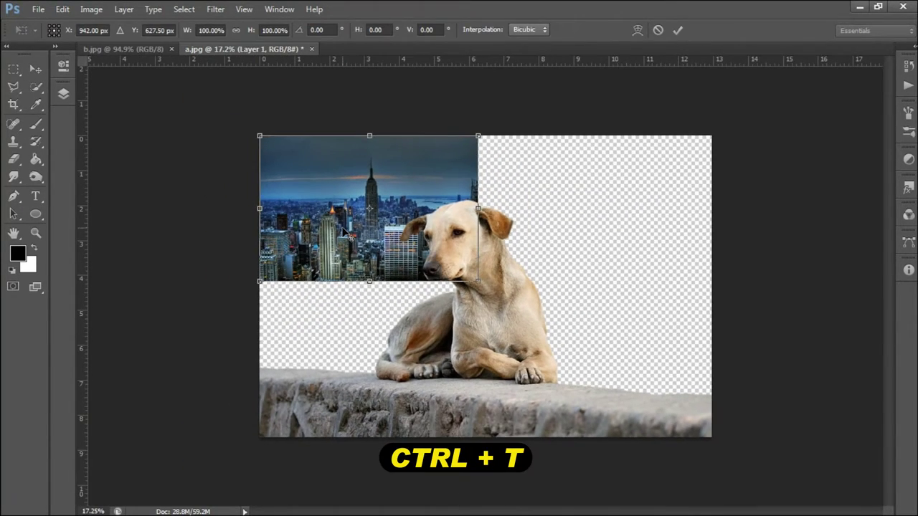
{"action": "mouse_move", "coordinate": [479, 281]}
{"action": "left_mouse_down"}
{"action": "mouse_move", "coordinate": [727, 442]}
{"action": "mouse_move", "coordinate": [713, 436]}
{"action": "left_mouse_up"}
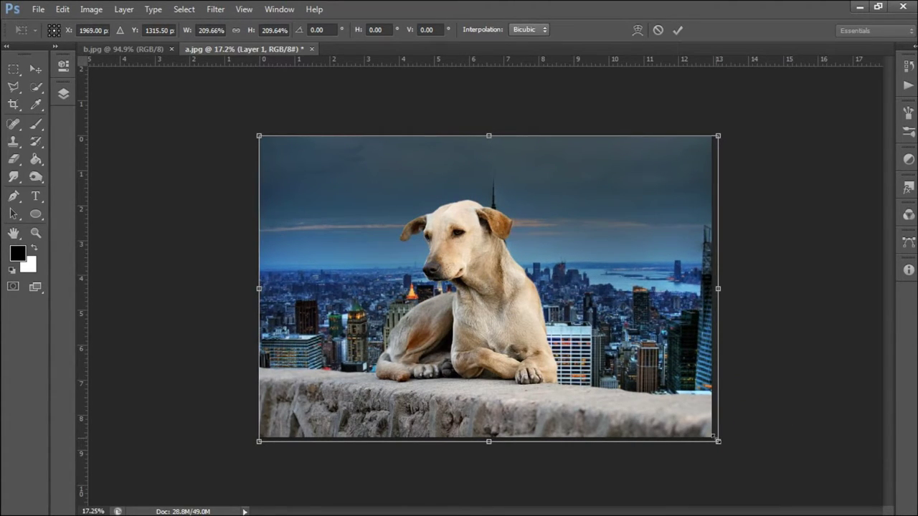
{"action": "key", "text": "Left"}
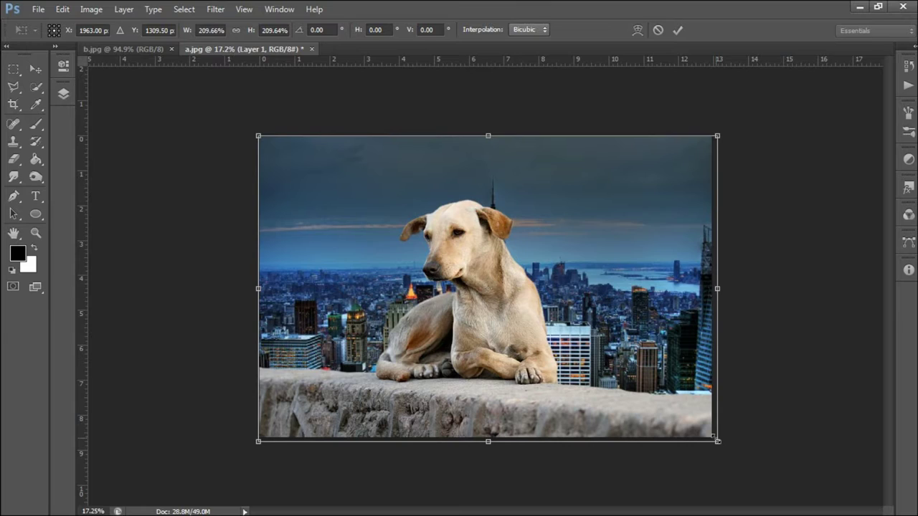
{"action": "key", "text": "Up"}
{"action": "key", "text": "Return"}
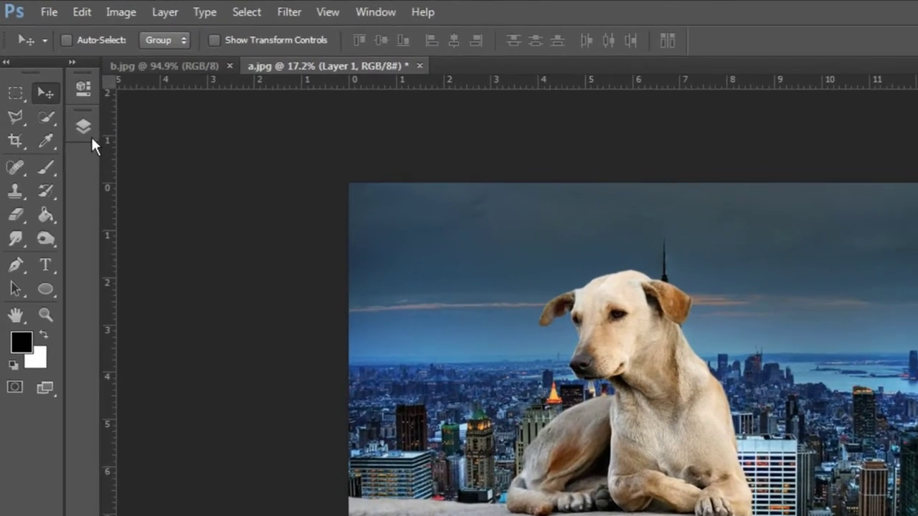
Select the skyline Layer 1 and drop its Hue/Saturation Saturation to -49
{"action": "left_click", "coordinate": [63, 93]}
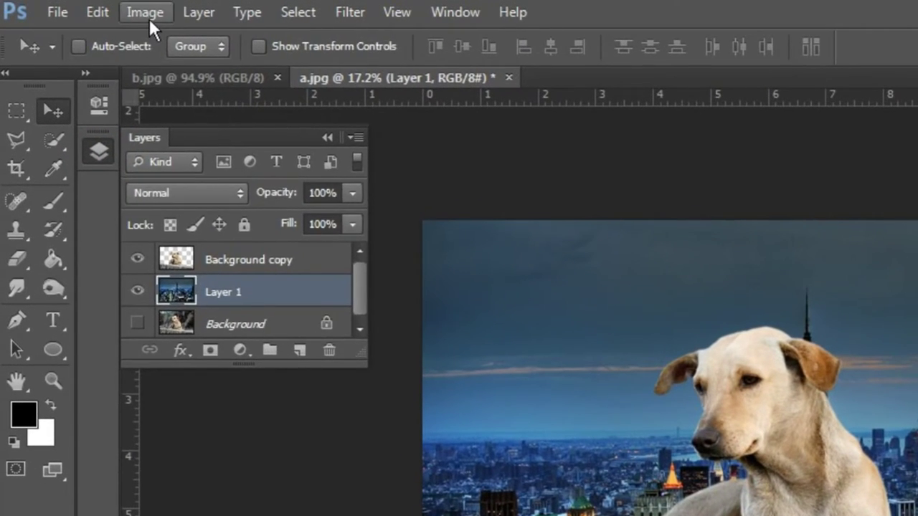
{"action": "left_click", "coordinate": [147, 14]}
{"action": "mouse_move", "coordinate": [178, 68]}
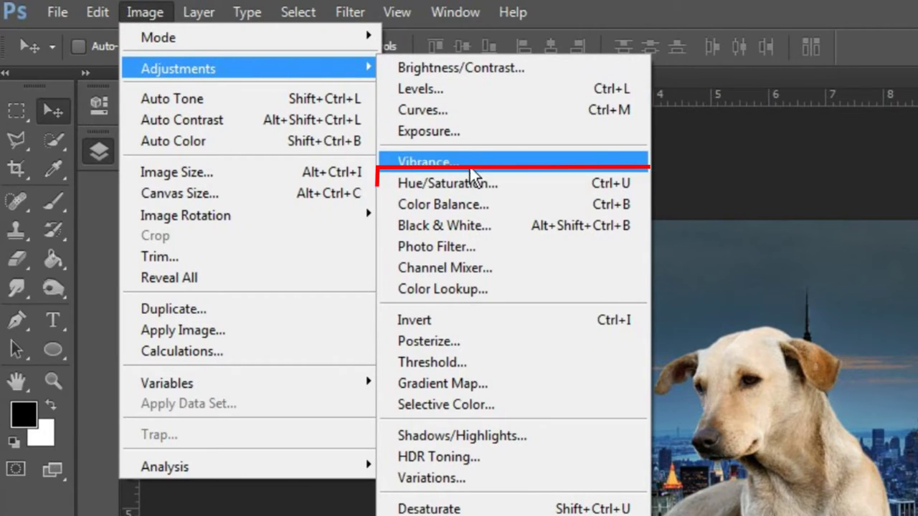
{"action": "left_click", "coordinate": [471, 183]}
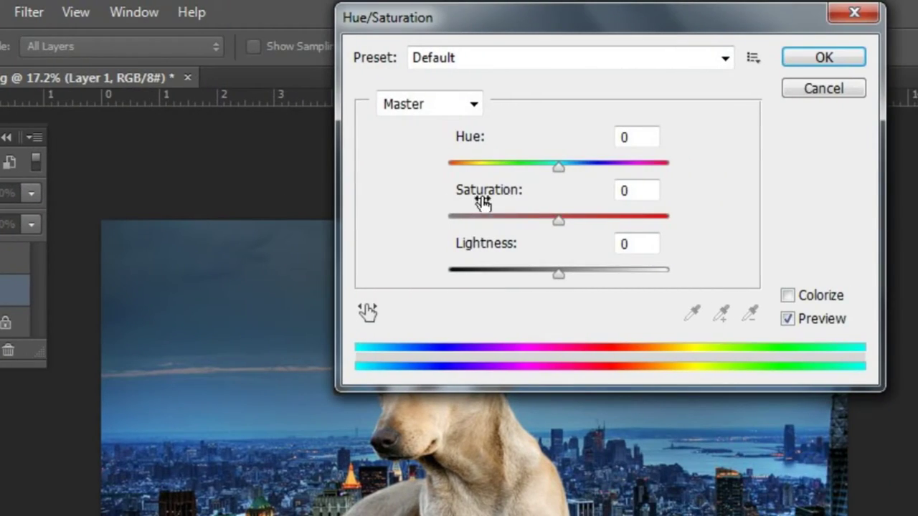
{"action": "left_click", "coordinate": [511, 217]}
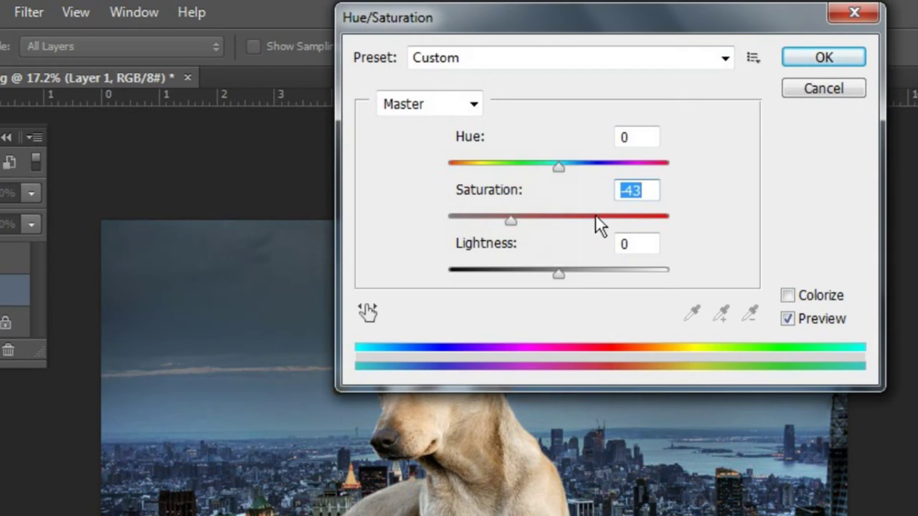
{"action": "left_click", "coordinate": [628, 218]}
{"action": "left_click", "coordinate": [492, 216]}
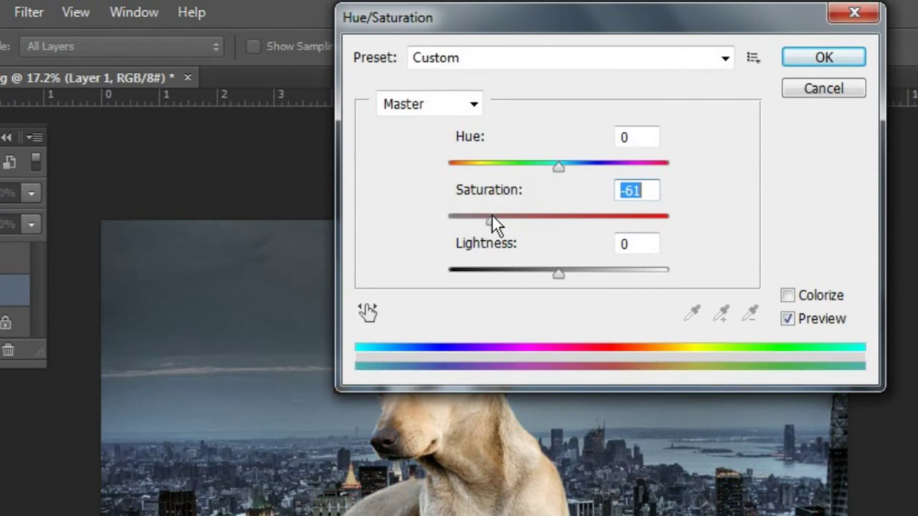
{"action": "left_click_drag", "start_coordinate": [527, 16], "coordinate": [721, 35]}
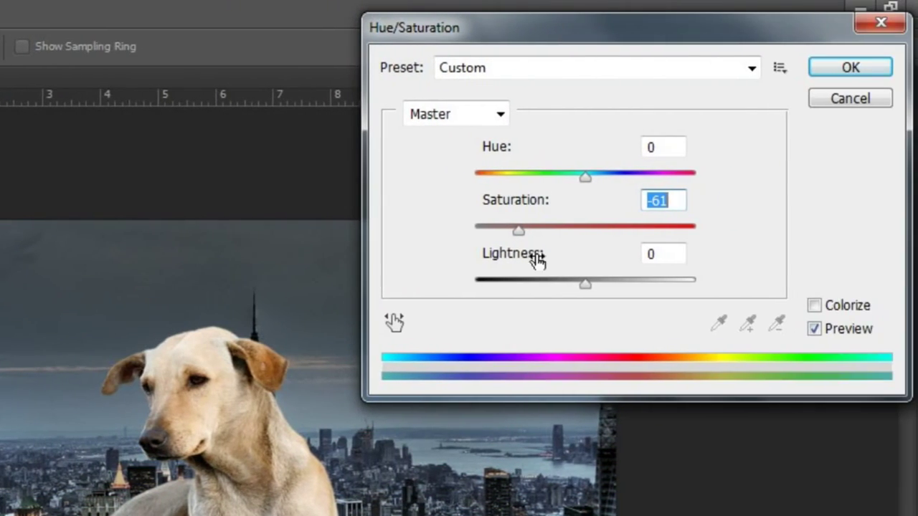
{"action": "left_click", "coordinate": [530, 222]}
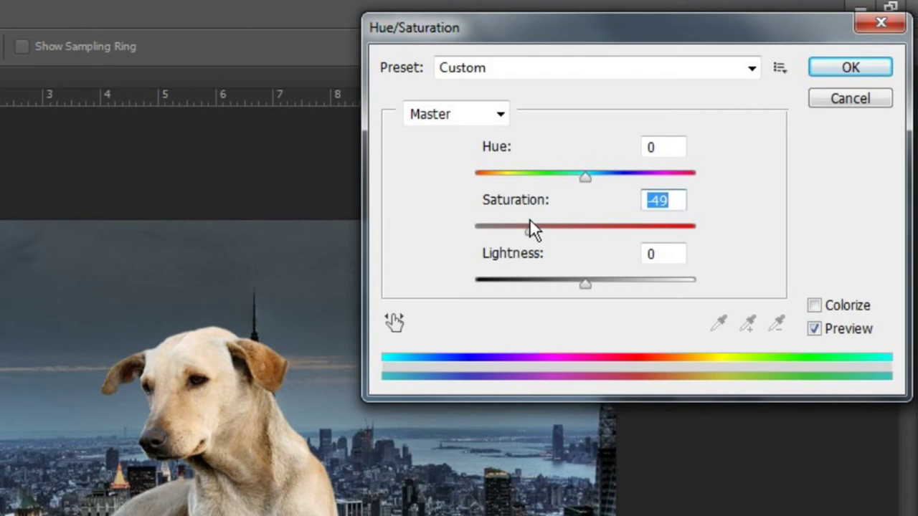
{"action": "left_click", "coordinate": [846, 68]}
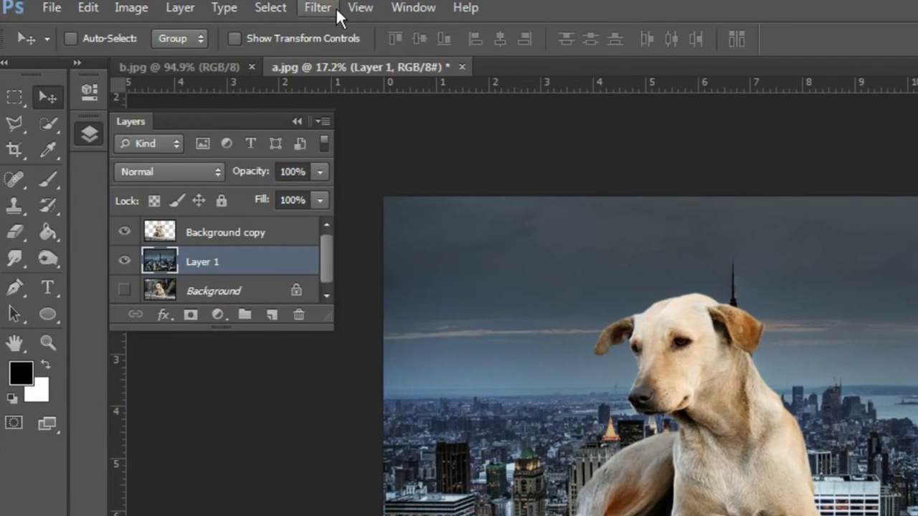
Apply a 7.6-pixel Gaussian Blur to the city skyline layer
{"action": "left_click", "coordinate": [337, 9]}
{"action": "mouse_move", "coordinate": [293, 194]}
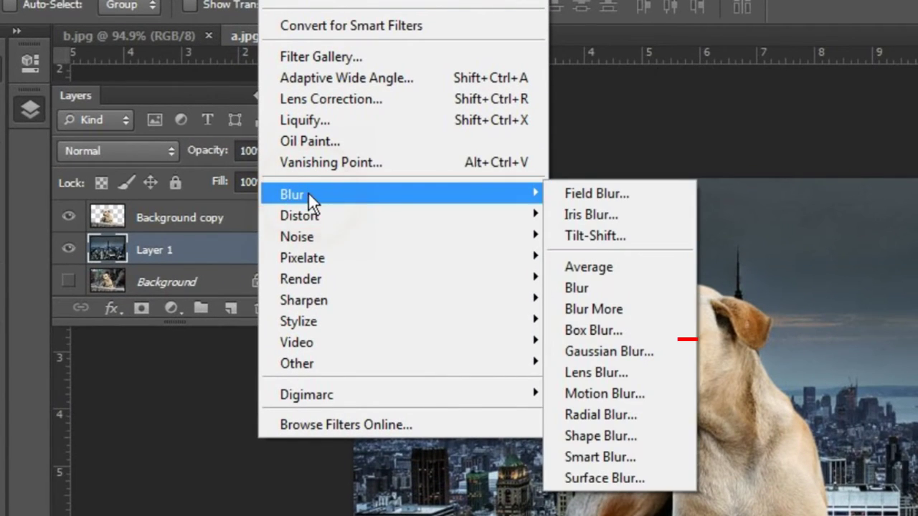
{"action": "left_click", "coordinate": [601, 354]}
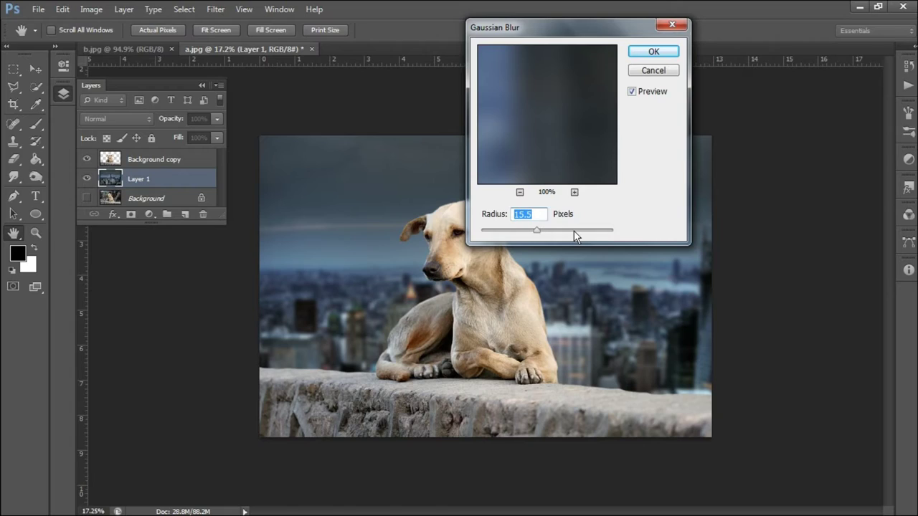
{"action": "left_click", "coordinate": [574, 231]}
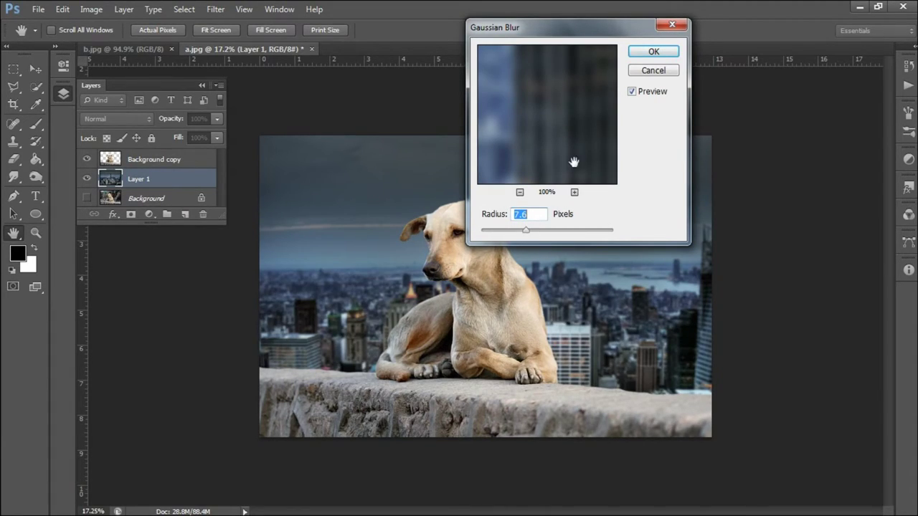
{"action": "left_click", "coordinate": [654, 52]}
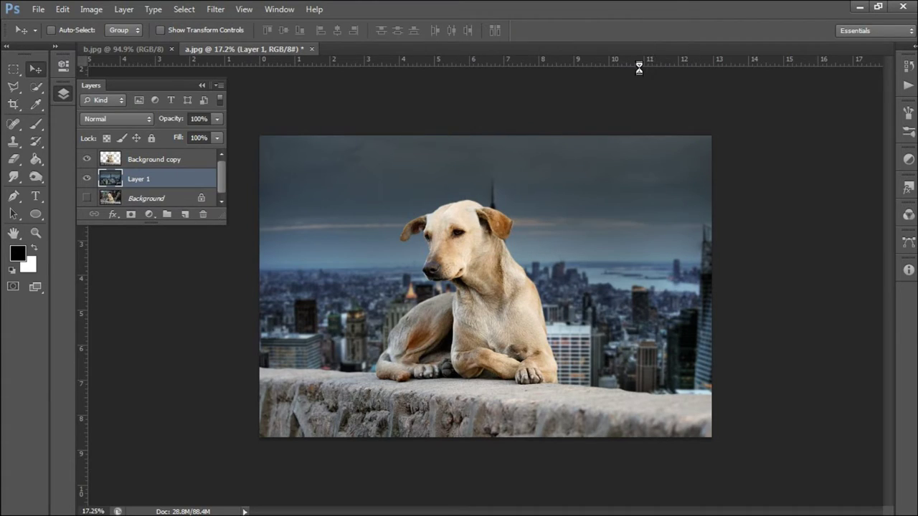
Select the Background copy dog layer and set its Levels midtone to 0.90
{"action": "left_click", "coordinate": [173, 167]}
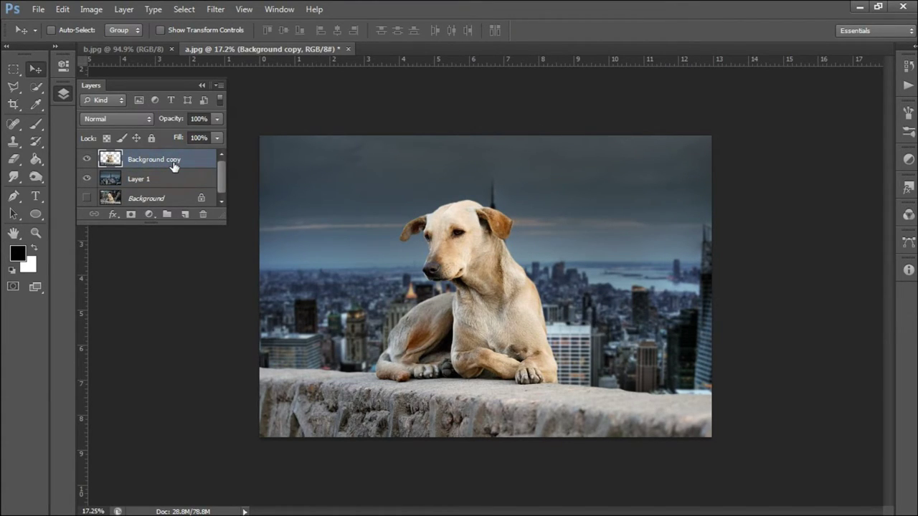
{"action": "left_click", "coordinate": [91, 10]}
{"action": "mouse_move", "coordinate": [111, 44]}
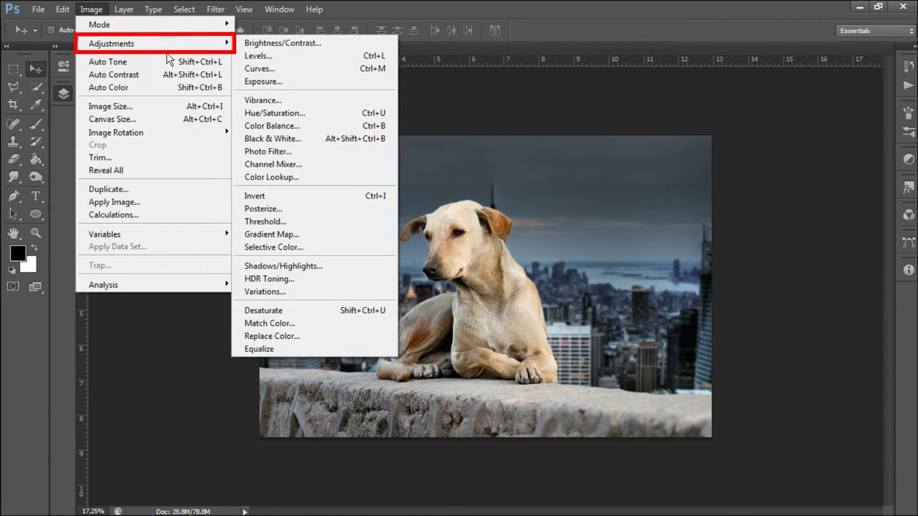
{"action": "left_click", "coordinate": [279, 58]}
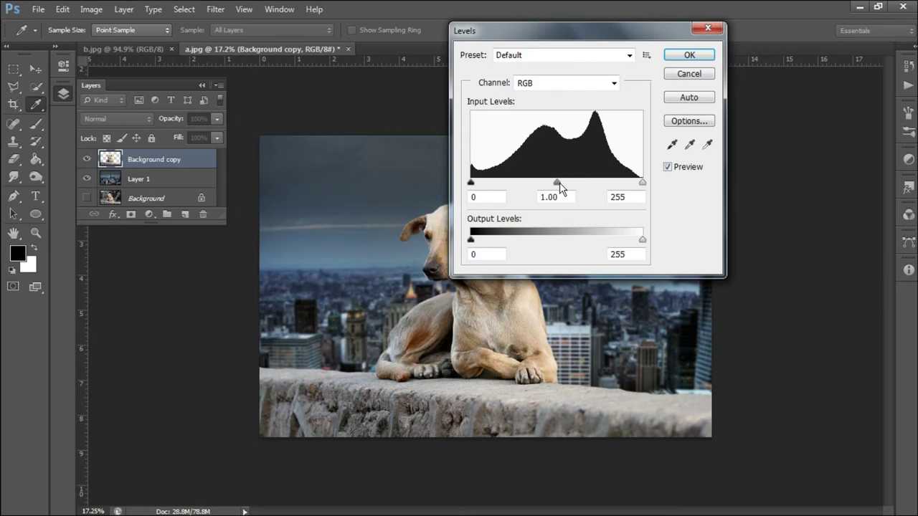
{"action": "left_click", "coordinate": [558, 185]}
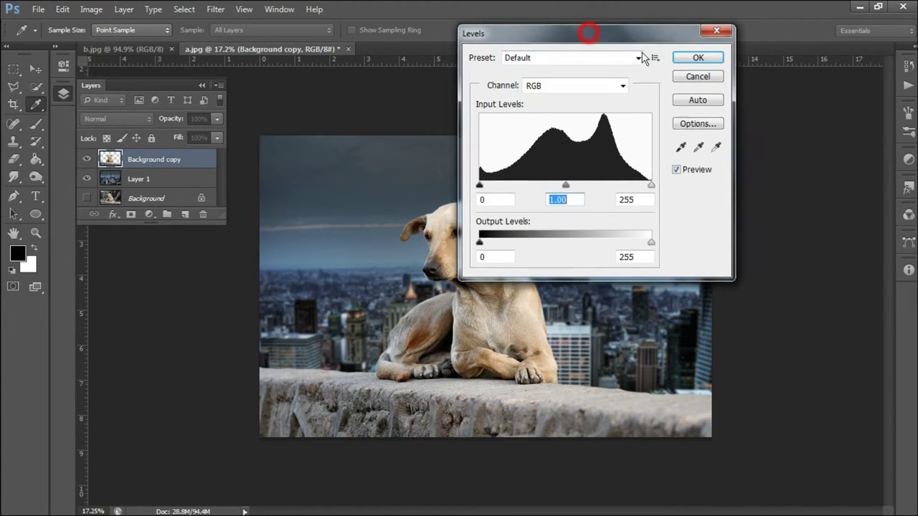
{"action": "left_click_drag", "start_coordinate": [587, 32], "coordinate": [715, 66]}
{"action": "left_click_drag", "start_coordinate": [688, 215], "coordinate": [695, 215]}
{"action": "left_click", "coordinate": [832, 91]}
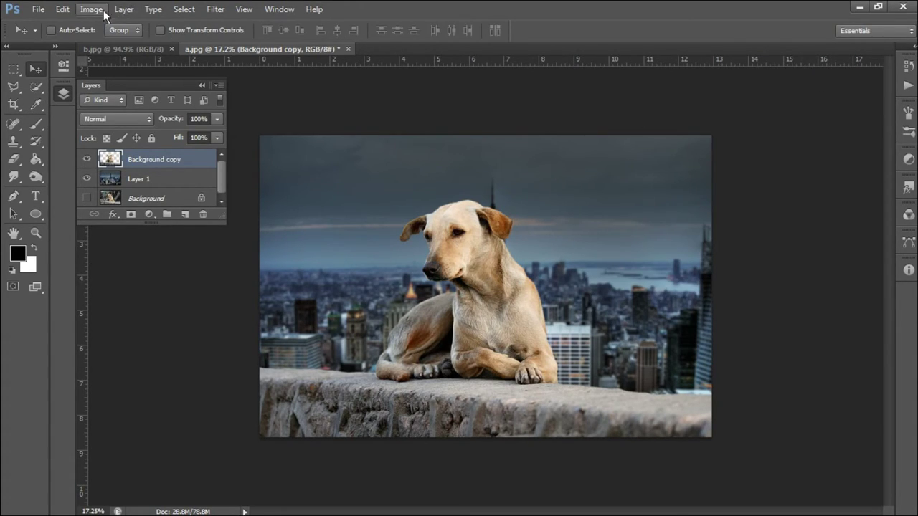
Lower the dog layer's Hue/Saturation Saturation to about -47
{"action": "left_click", "coordinate": [103, 10]}
{"action": "mouse_move", "coordinate": [112, 43]}
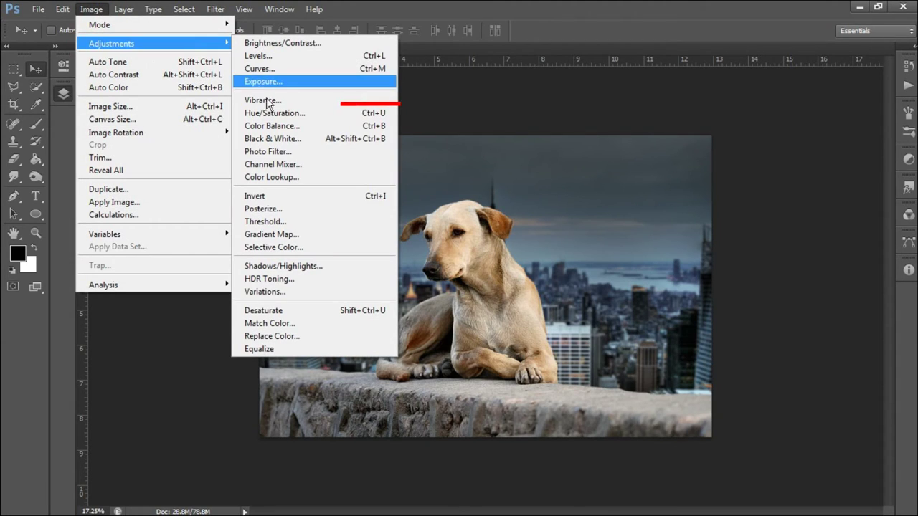
{"action": "left_click", "coordinate": [274, 112]}
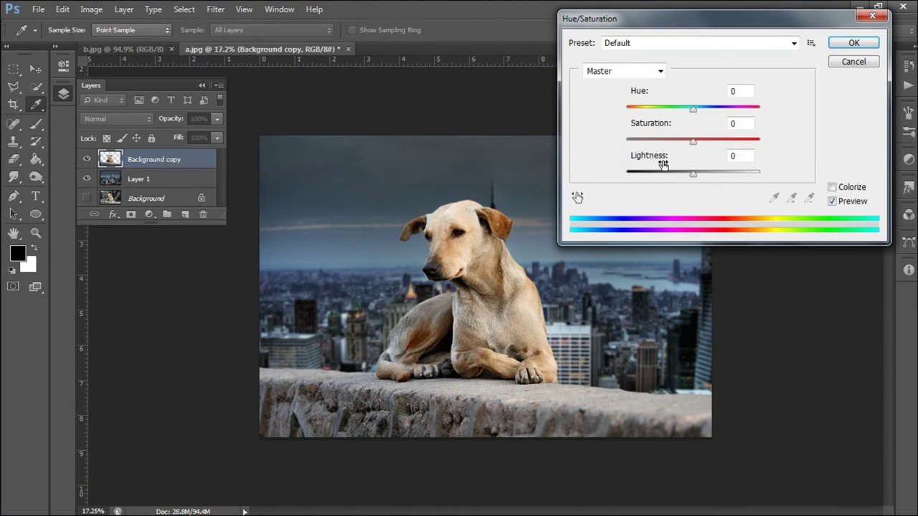
{"action": "left_click", "coordinate": [671, 140]}
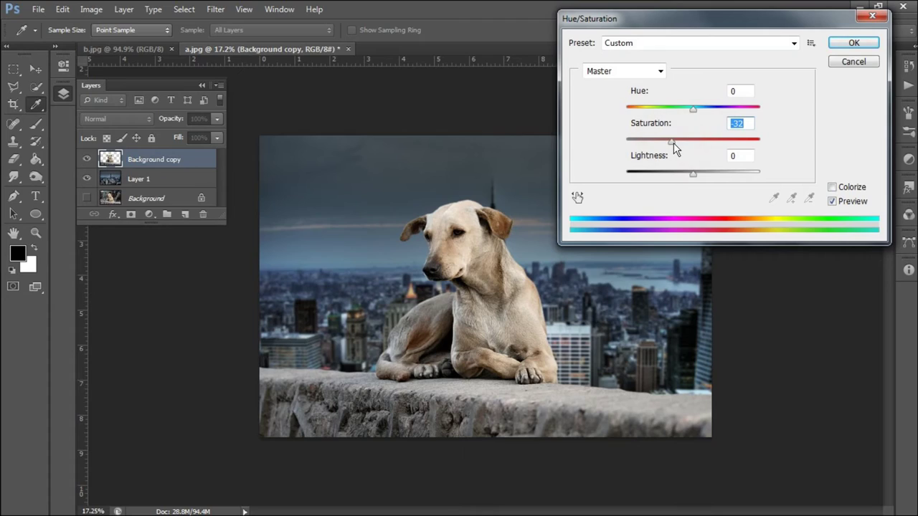
{"action": "left_click", "coordinate": [726, 139]}
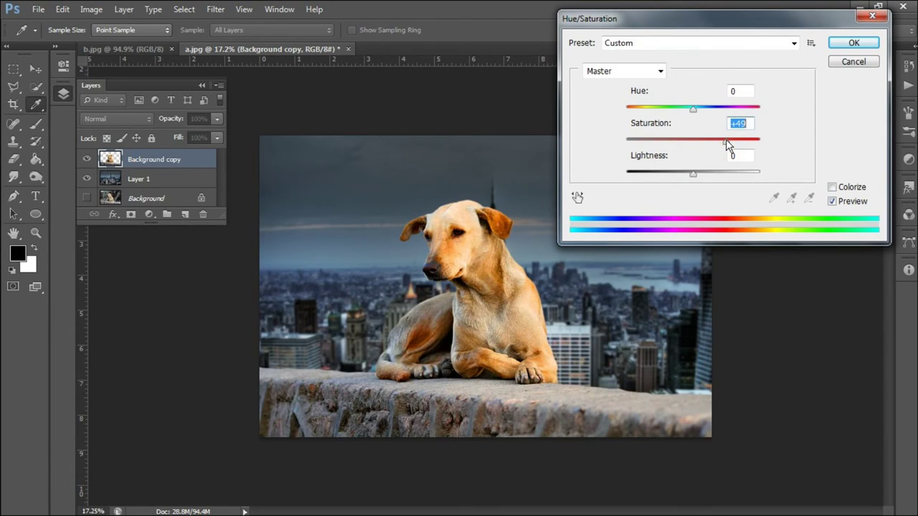
{"action": "left_click", "coordinate": [660, 140]}
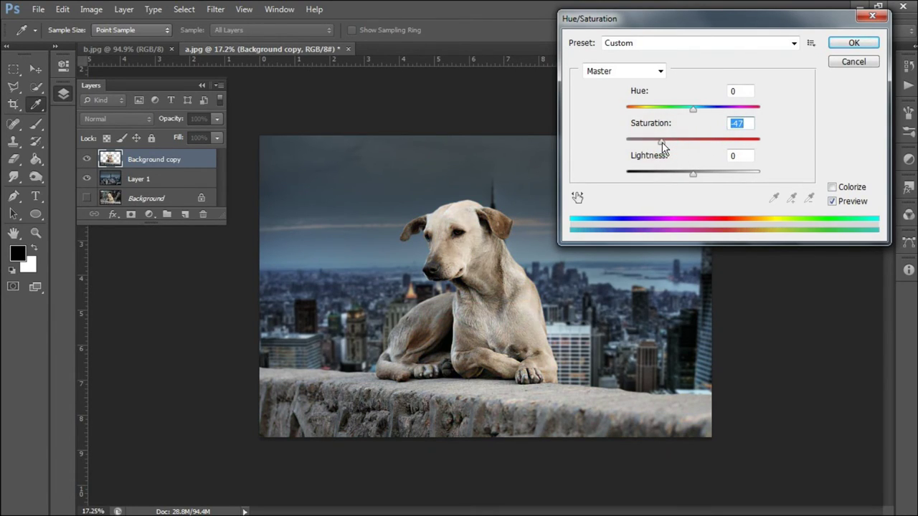
{"action": "left_click", "coordinate": [666, 142]}
{"action": "left_click", "coordinate": [833, 44]}
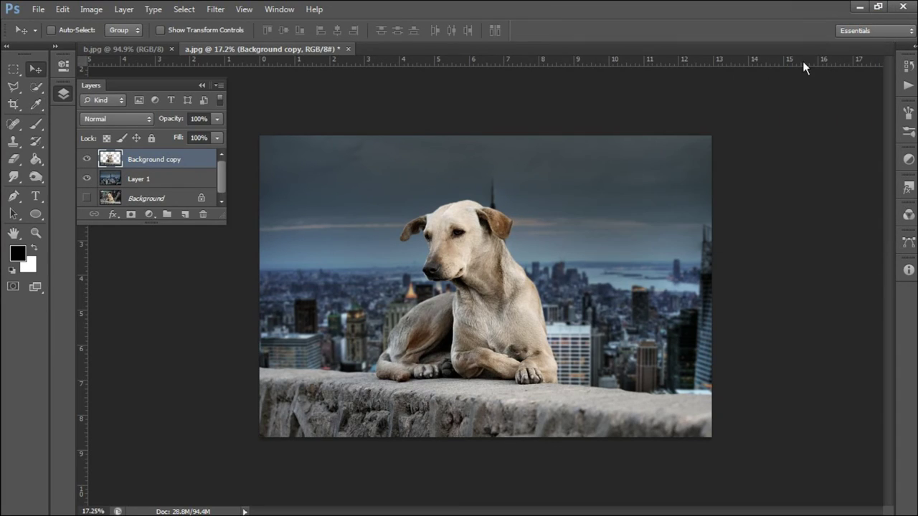
Collapse the Layers panel and zoom in close on the dog
{"action": "left_click", "coordinate": [204, 87]}
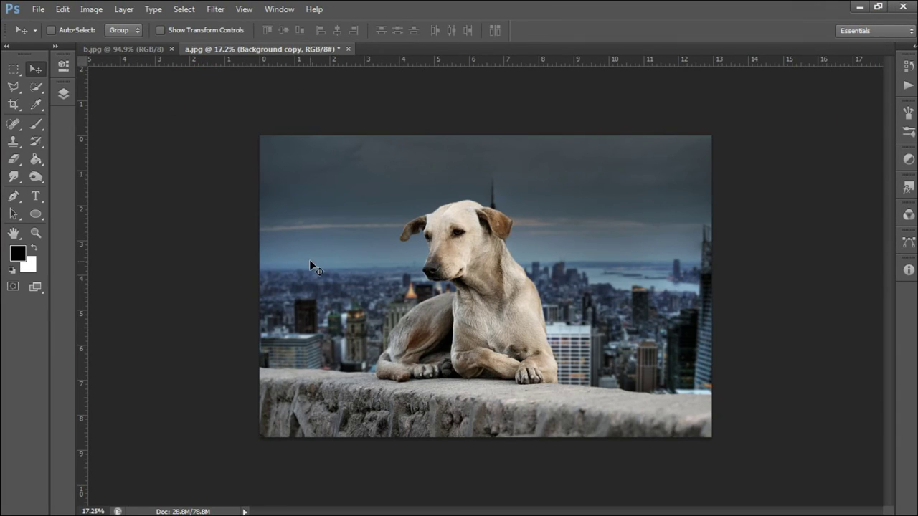
{"action": "scroll", "coordinate": [310, 263], "scroll_direction": "up", "scroll_amount": 2}
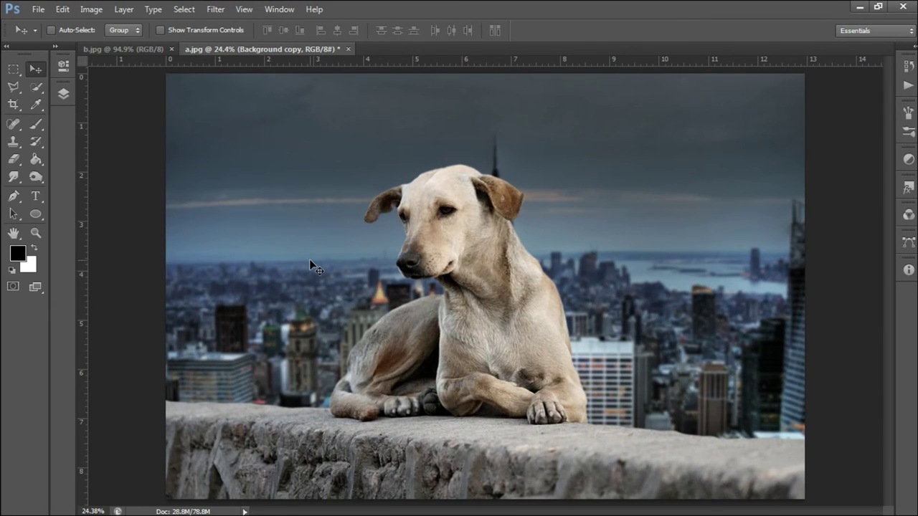
{"action": "scroll", "coordinate": [370, 251], "scroll_direction": "up", "scroll_amount": 1}
{"action": "scroll", "coordinate": [381, 239], "scroll_direction": "up", "scroll_amount": 1}
{"action": "scroll", "coordinate": [381, 239], "scroll_direction": "up", "scroll_amount": 1}
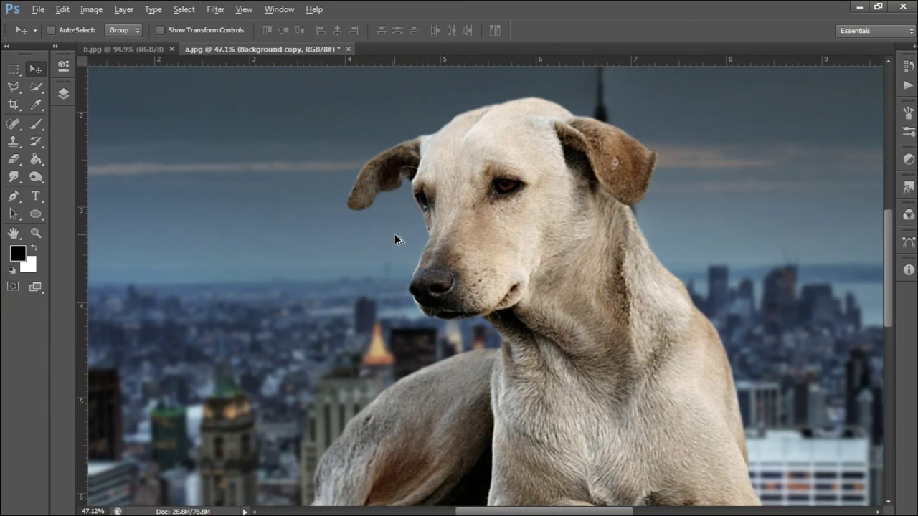
{"action": "scroll", "coordinate": [395, 233], "scroll_direction": "up", "scroll_amount": 1}
Inspect the dog's head, paws and ledge, then fit the whole image on screen
{"action": "left_click_drag", "start_coordinate": [442, 250], "coordinate": [359, 180]}
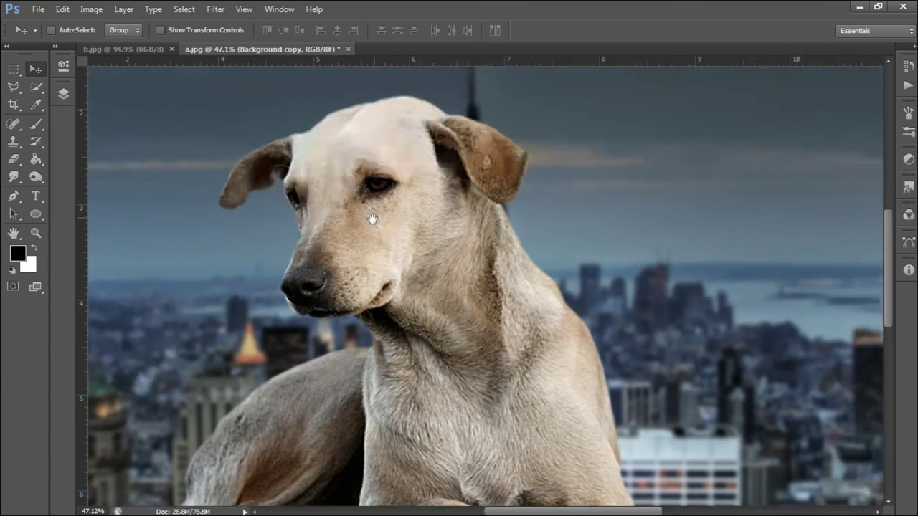
{"action": "left_click_drag", "start_coordinate": [429, 310], "coordinate": [454, 187]}
{"action": "left_click_drag", "start_coordinate": [400, 350], "coordinate": [522, 264]}
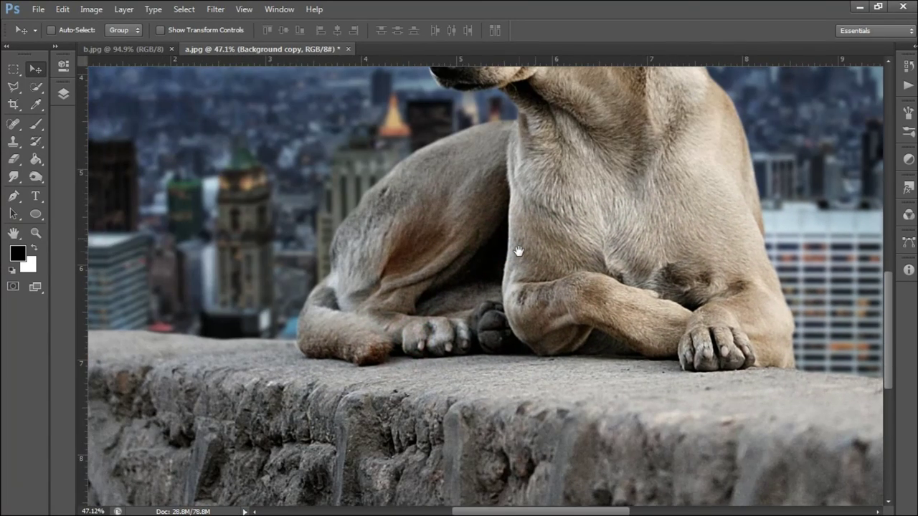
{"action": "key", "text": "ctrl+0"}
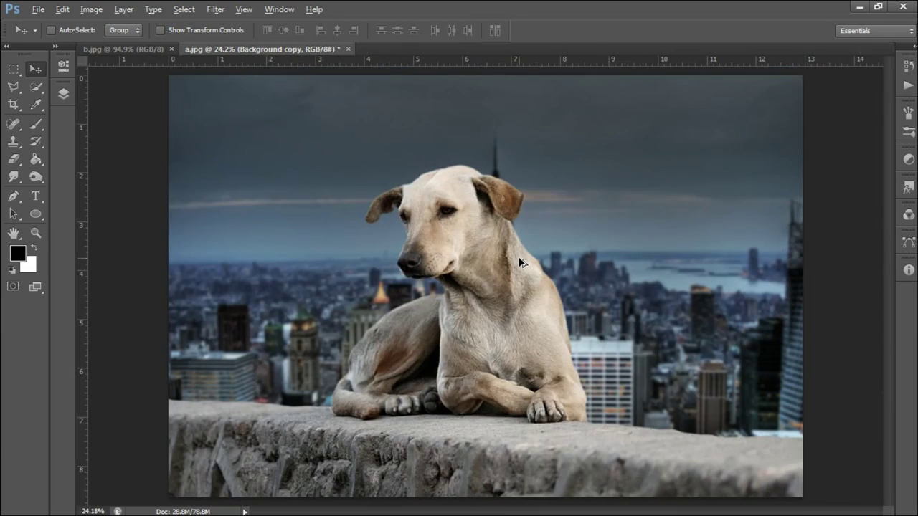